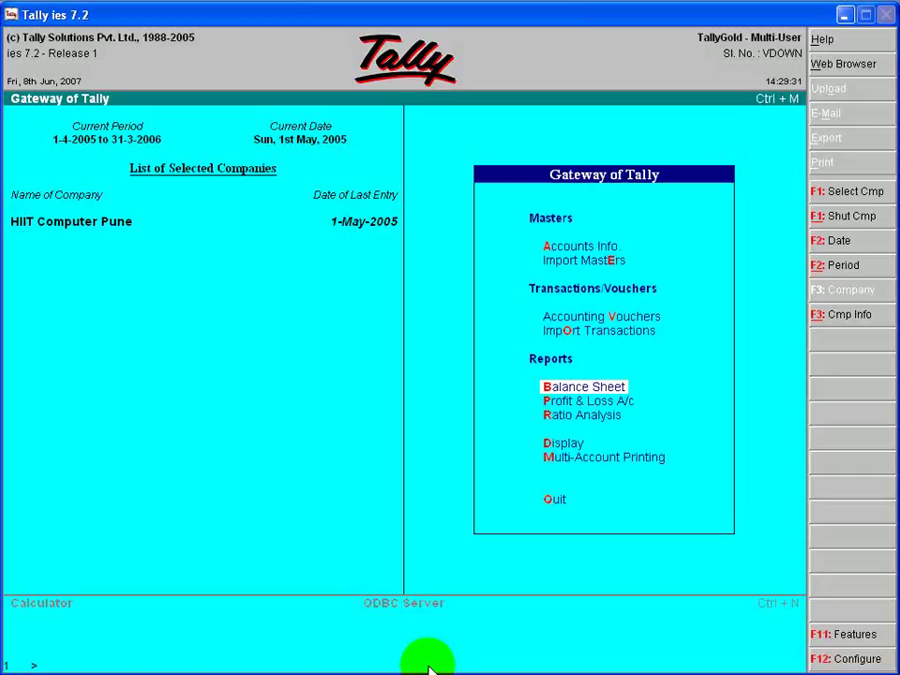
# Go from Gateway of Tally into Accounts Info. and open the Ledgers menu.
pyautogui.press('Up')
pyautogui.press('Up')
pyautogui.press('Up')
pyautogui.press('Up')
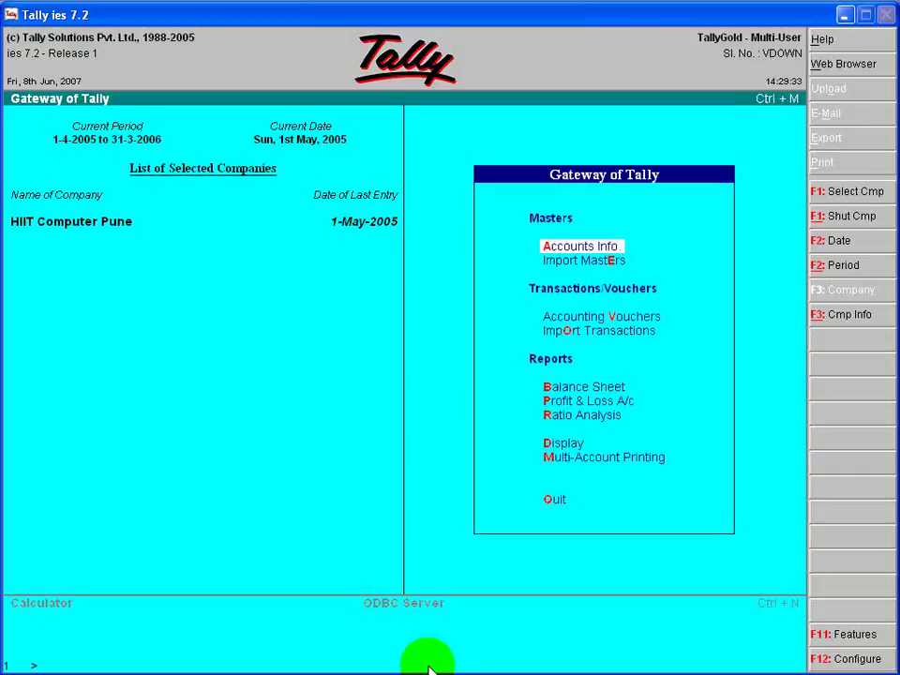
pyautogui.press('Return')
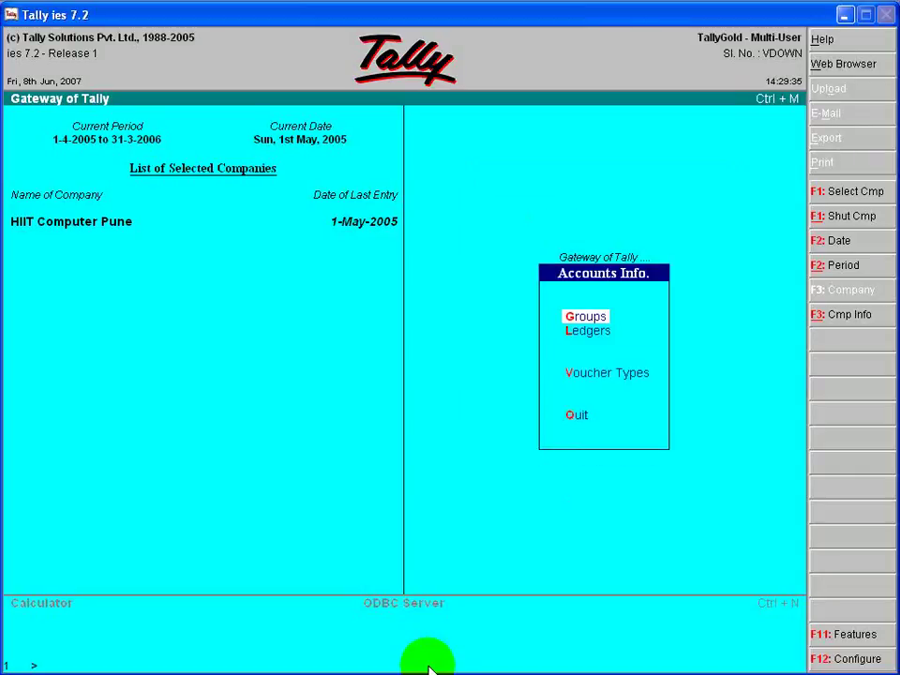
pyautogui.press('Down')
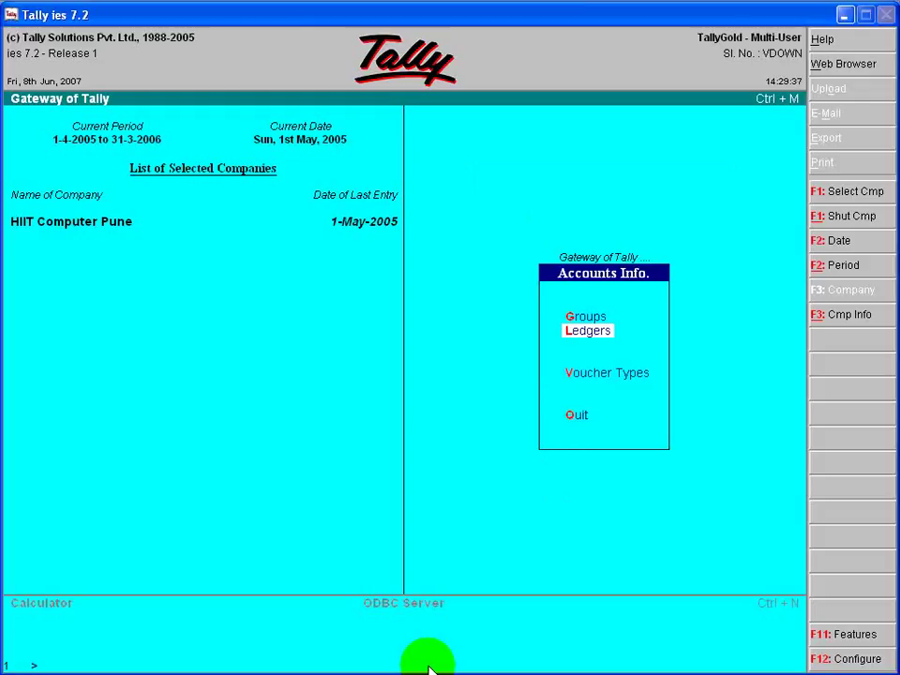
pyautogui.press('Return')
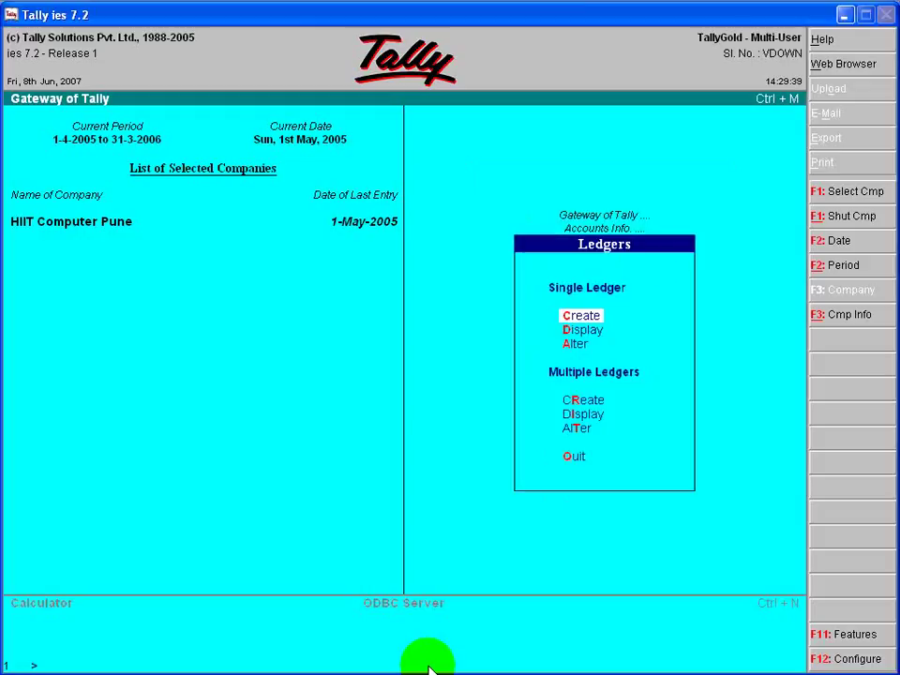
# Create a new single ledger named 'Icici Currnet A/c'.
pyautogui.press('Return')
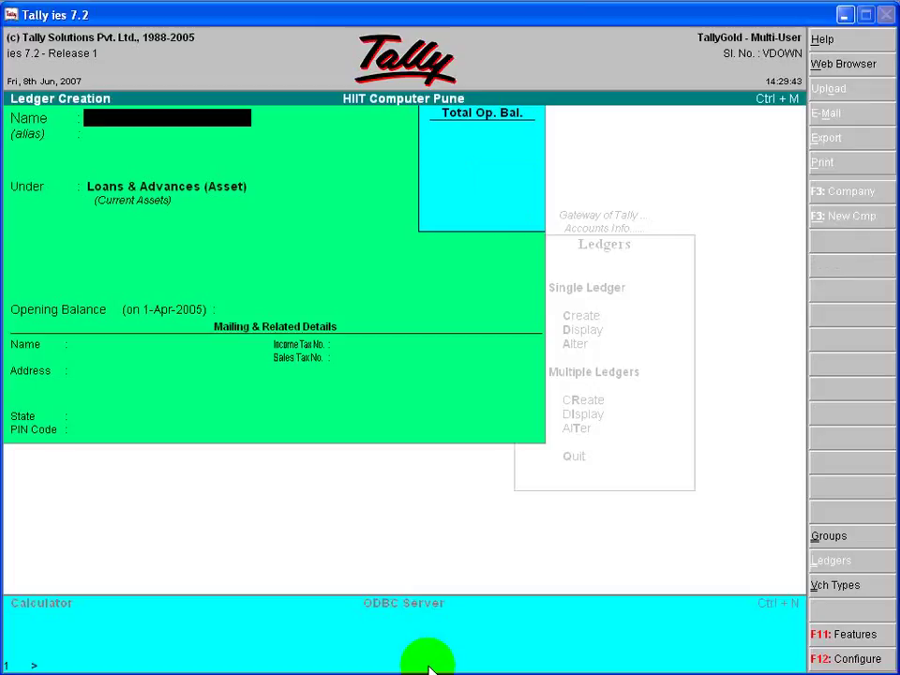
pyautogui.write('Icici')
pyautogui.write(' Ba')
pyautogui.write('nk a/c')
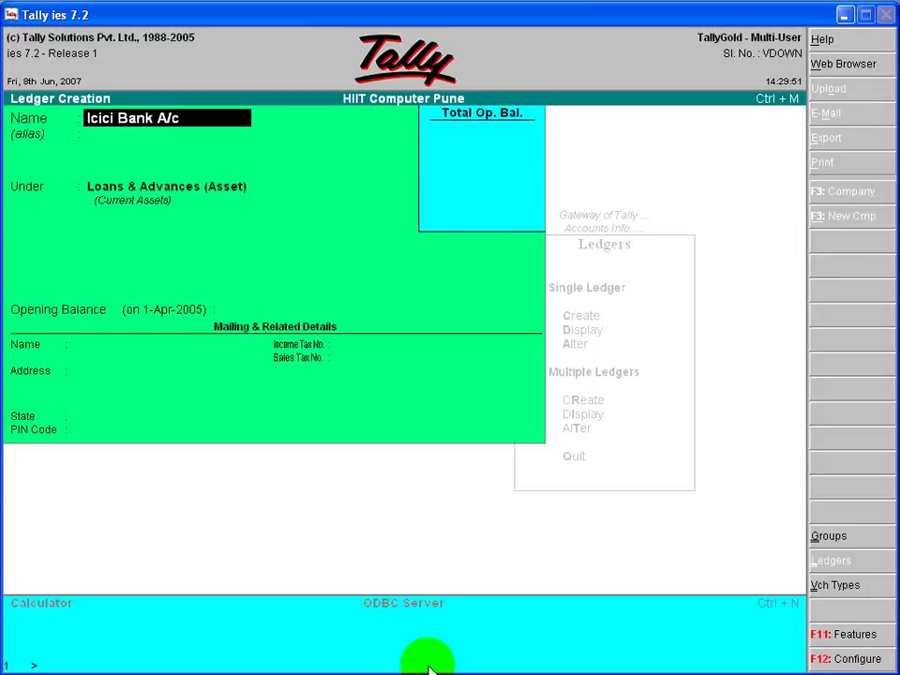
pyautogui.press('BackSpace')
pyautogui.press('BackSpace')
pyautogui.press('BackSpace')
pyautogui.press('BackSpace')
pyautogui.press('BackSpace')
pyautogui.press('BackSpace')
pyautogui.press('BackSpace')
pyautogui.press('BackSpace')
pyautogui.write('ci Currnet')
pyautogui.write(' A/c')
pyautogui.press('Return')
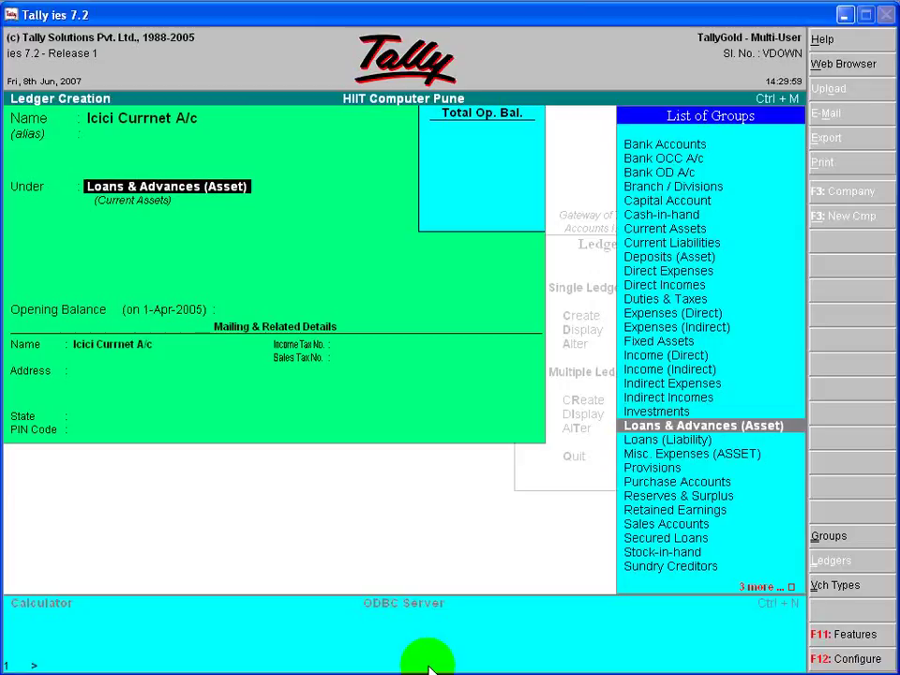
# Put Icici Currnet A/c under Bank Accounts, keeping the remaining defaults, and accept it.
pyautogui.write('B')
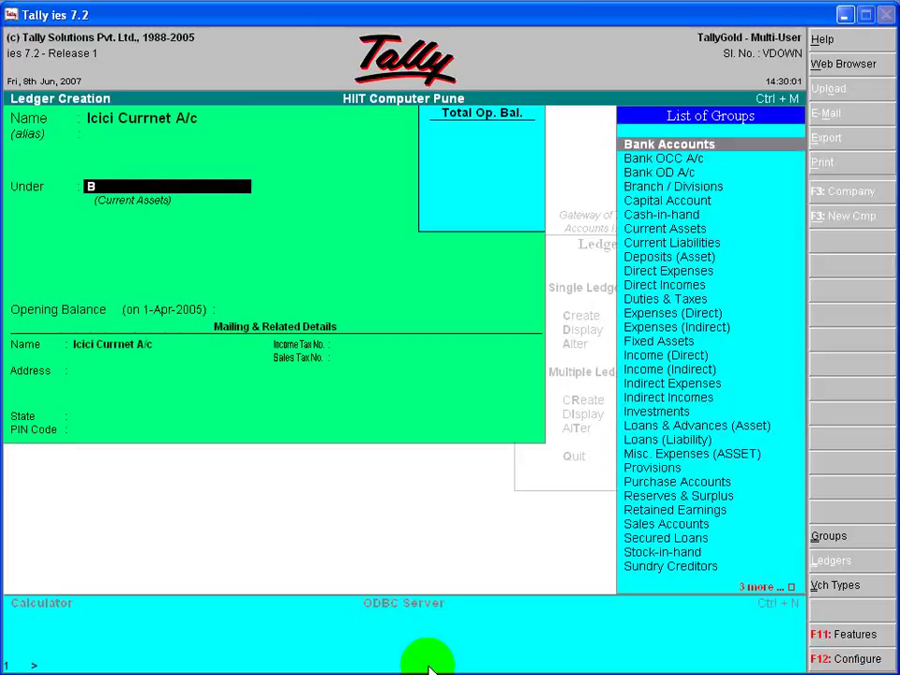
pyautogui.press('Return')
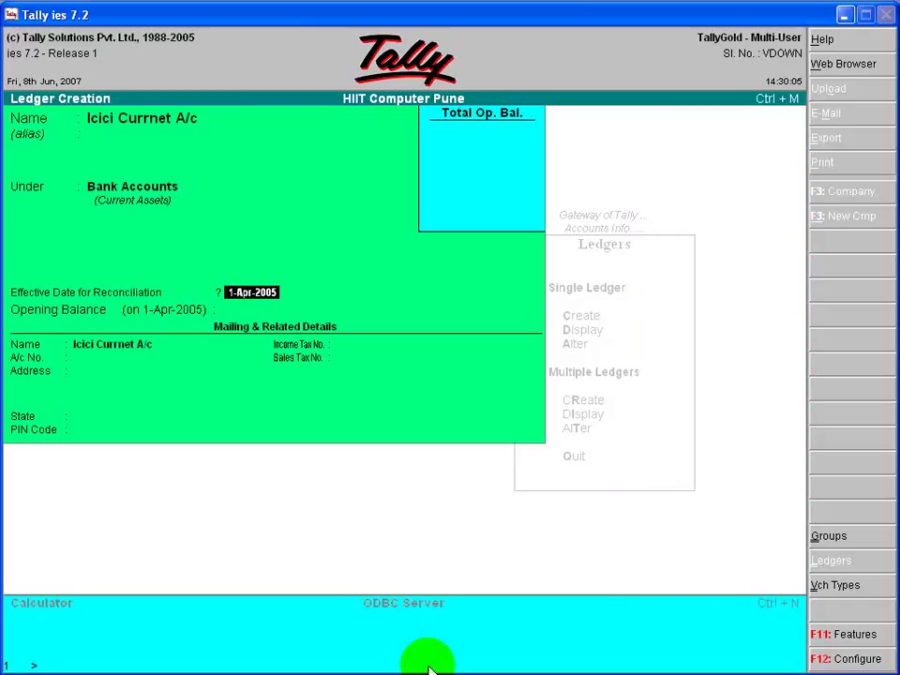
pyautogui.press('Return')
pyautogui.press('Return')
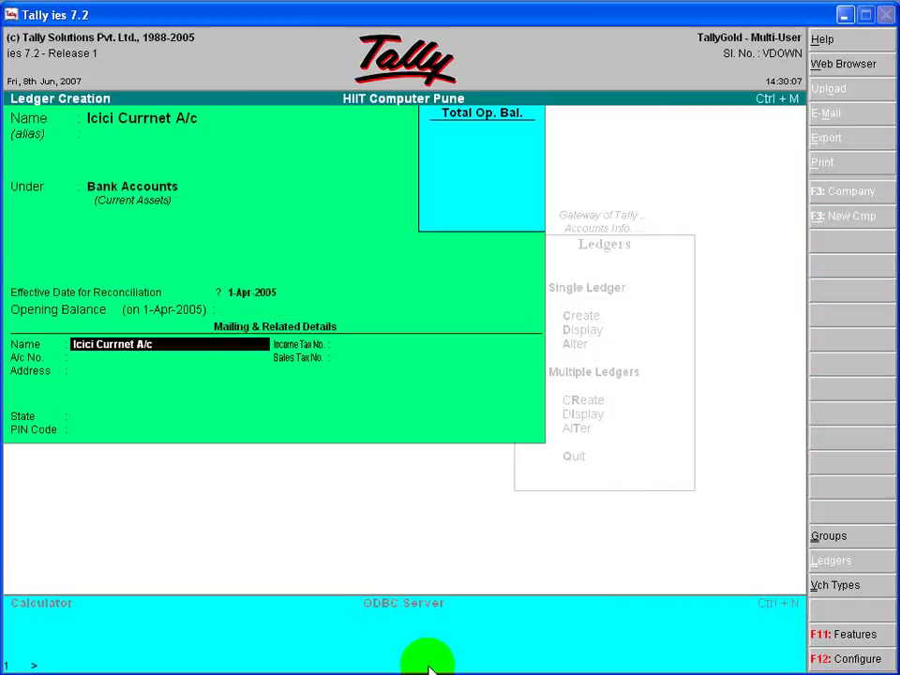
pyautogui.press('Return')
pyautogui.press('Return')
pyautogui.press('Return')
pyautogui.press('Return')
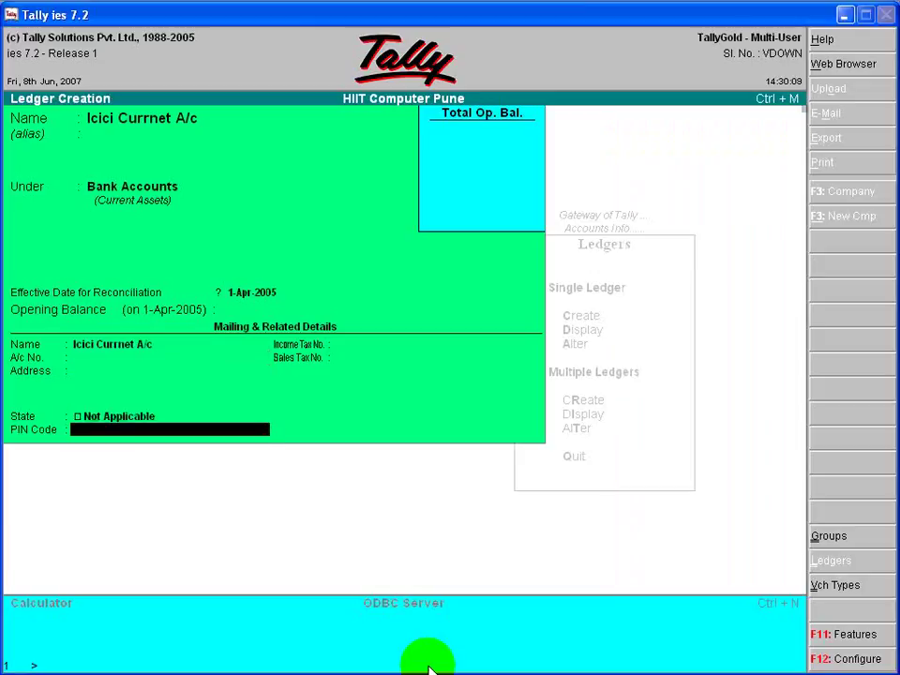
pyautogui.press('Return')
pyautogui.press('Return')
pyautogui.press('Return')
pyautogui.press('Return')
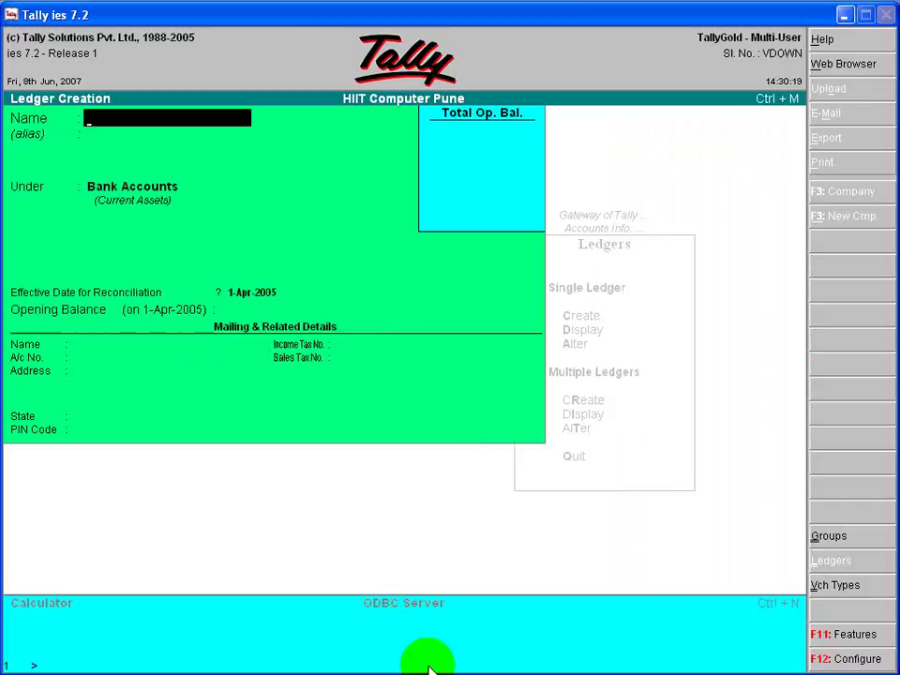
# Leave ledger creation for Gateway of Tally and open Accounting Vouchers.
pyautogui.press('Escape')
pyautogui.press('Escape')
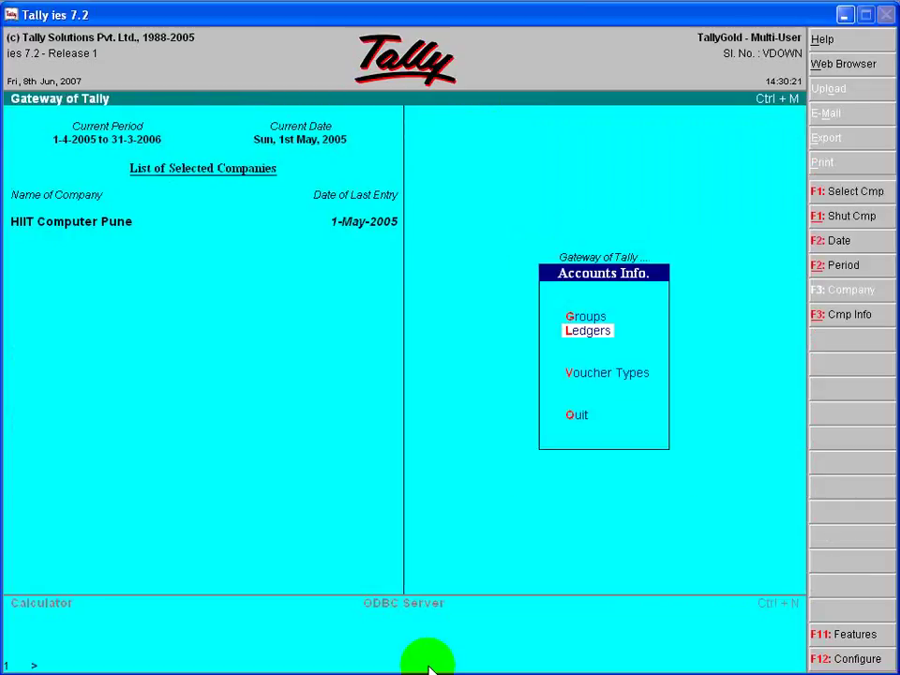
pyautogui.press('Escape')
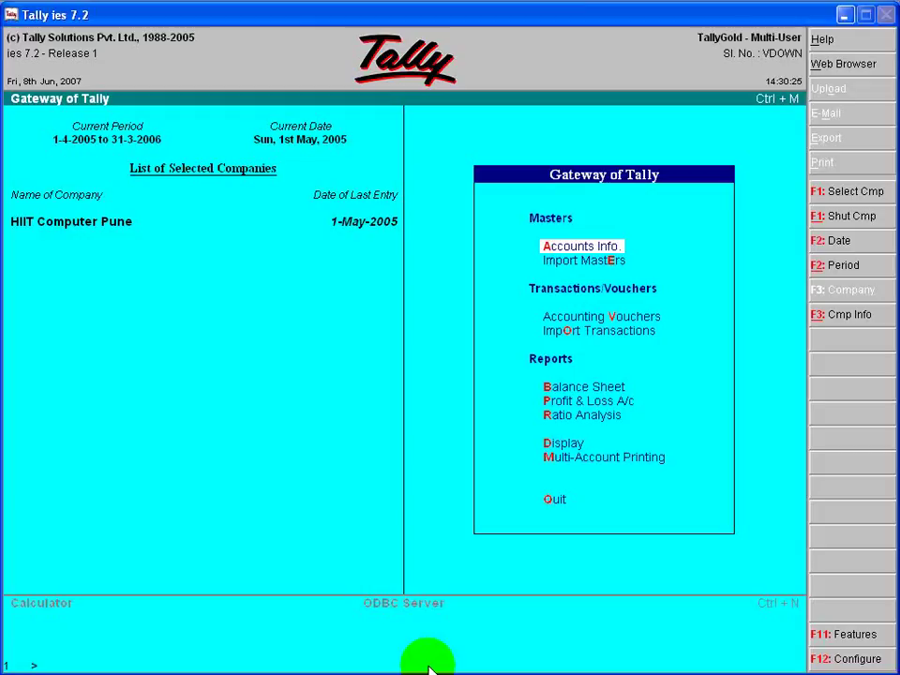
pyautogui.press('Down')
pyautogui.press('Down')
pyautogui.press('Return')
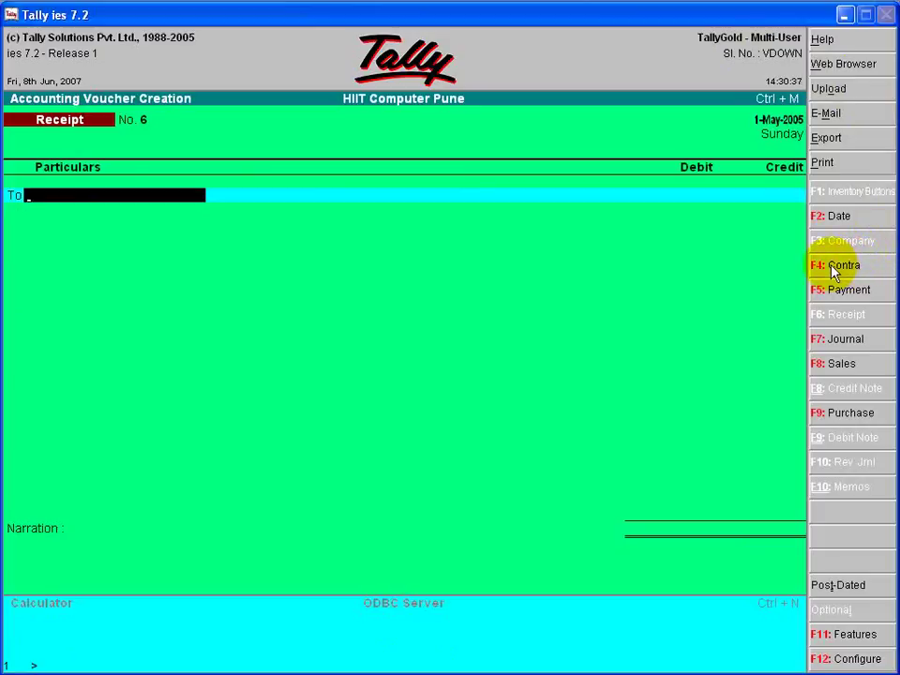
pyautogui.click(835, 268)
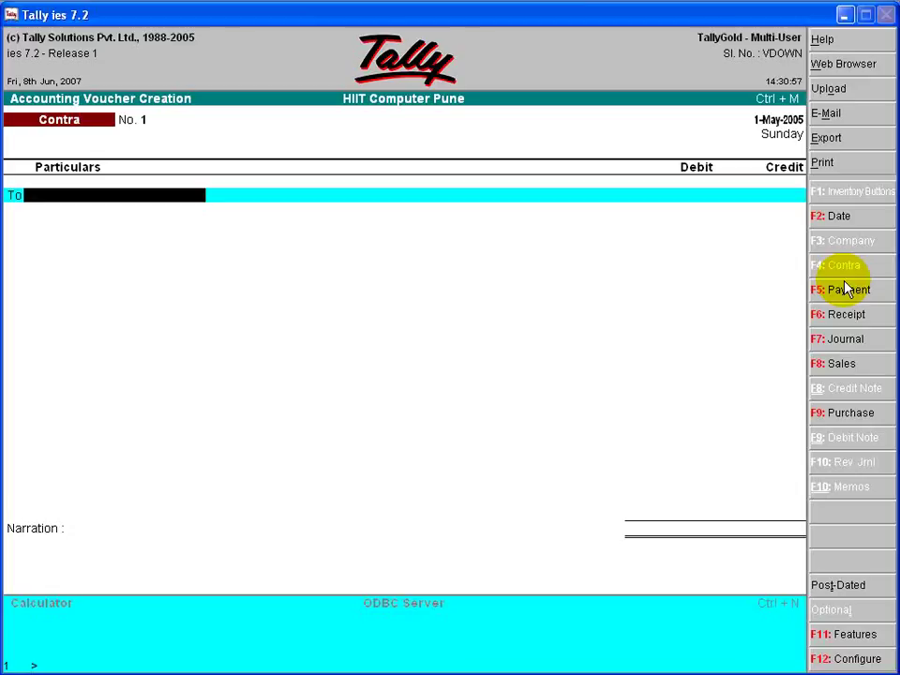
# In the Contra voucher, credit Cash 5,000 and debit Icici Currnet A/c 5,000.
pyautogui.write('C')
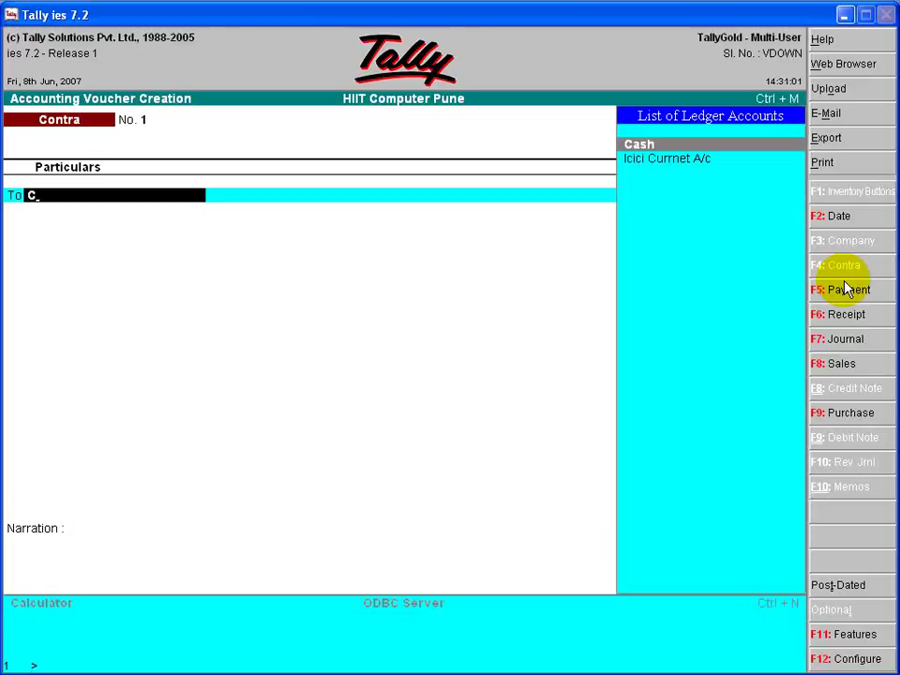
pyautogui.press('Return')
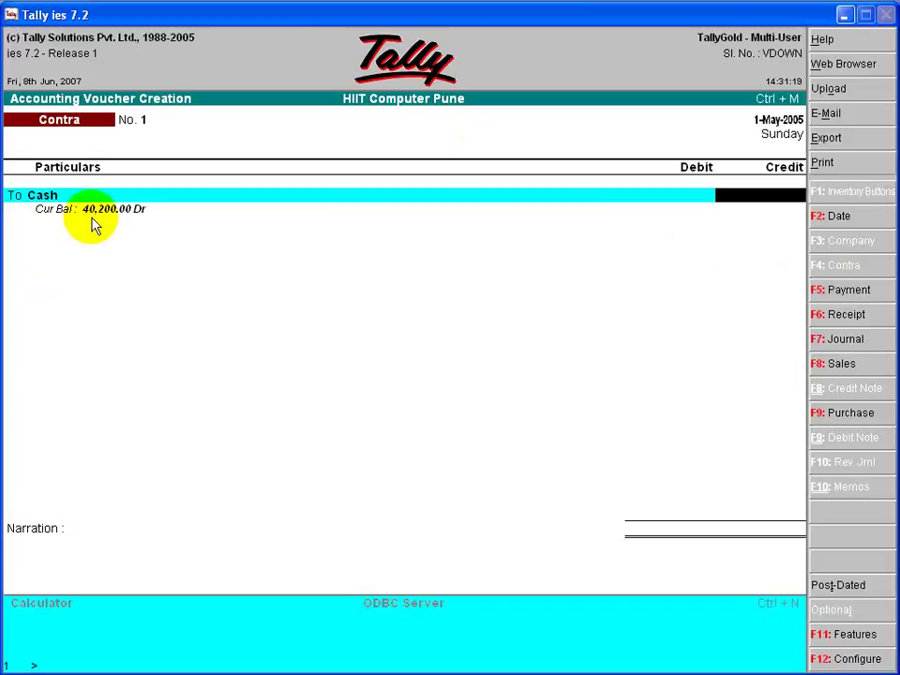
pyautogui.write('5,000')
pyautogui.press('Return')
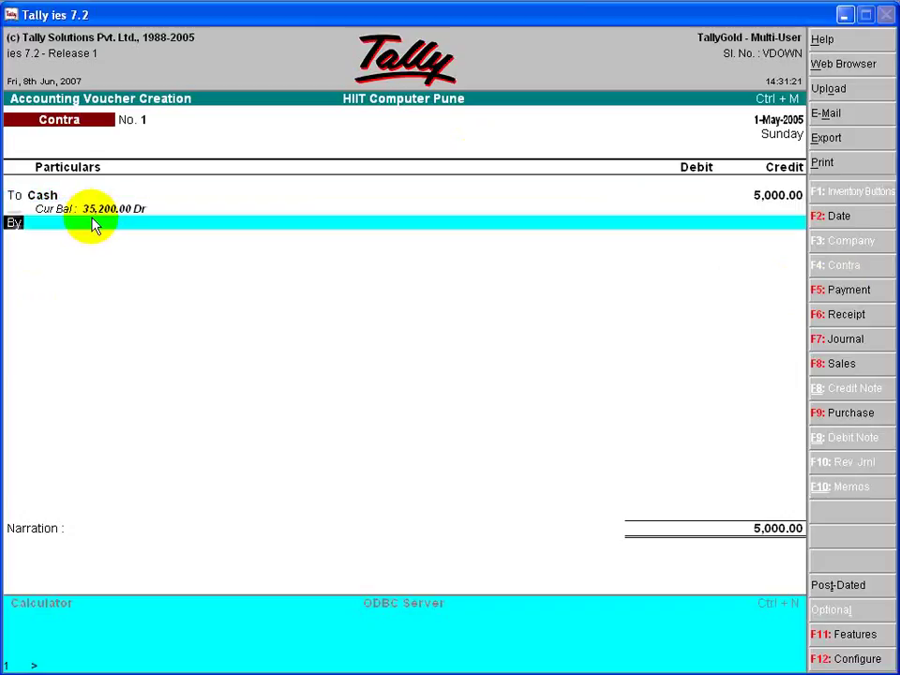
pyautogui.press('Return')
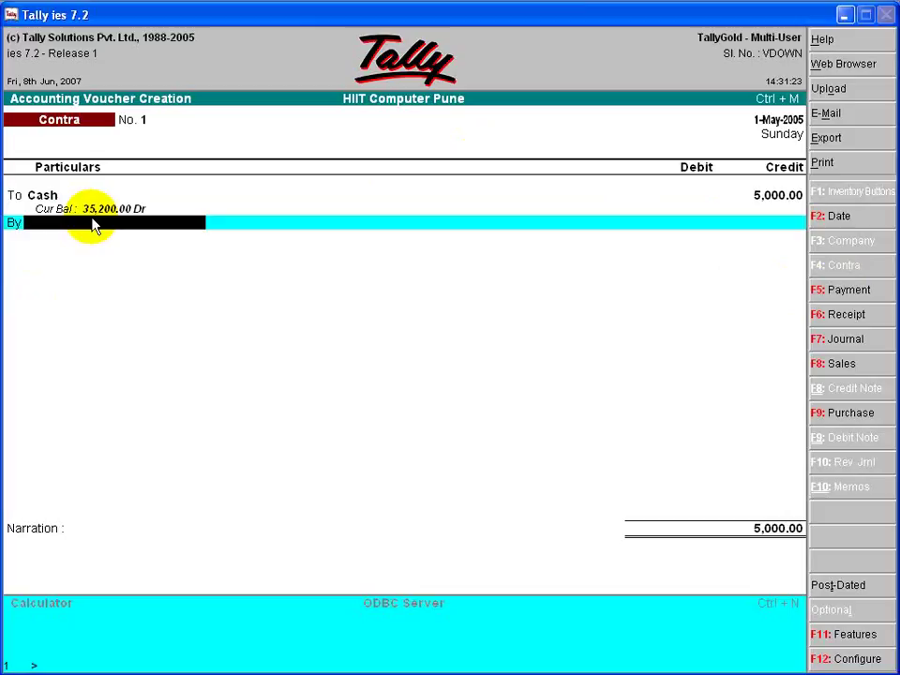
pyautogui.write('i')
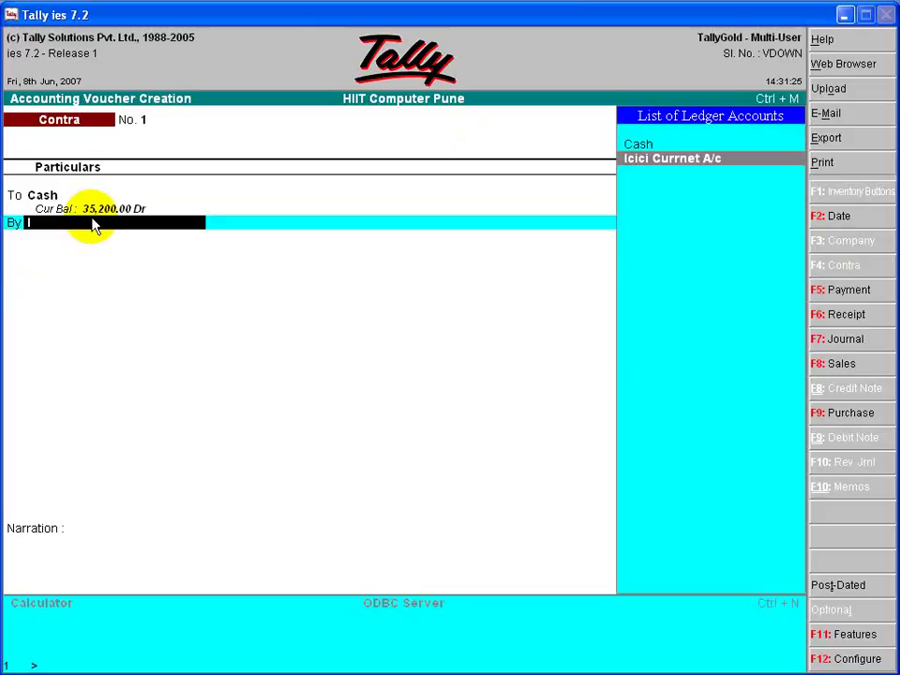
pyautogui.press('Return')
pyautogui.press('Return')
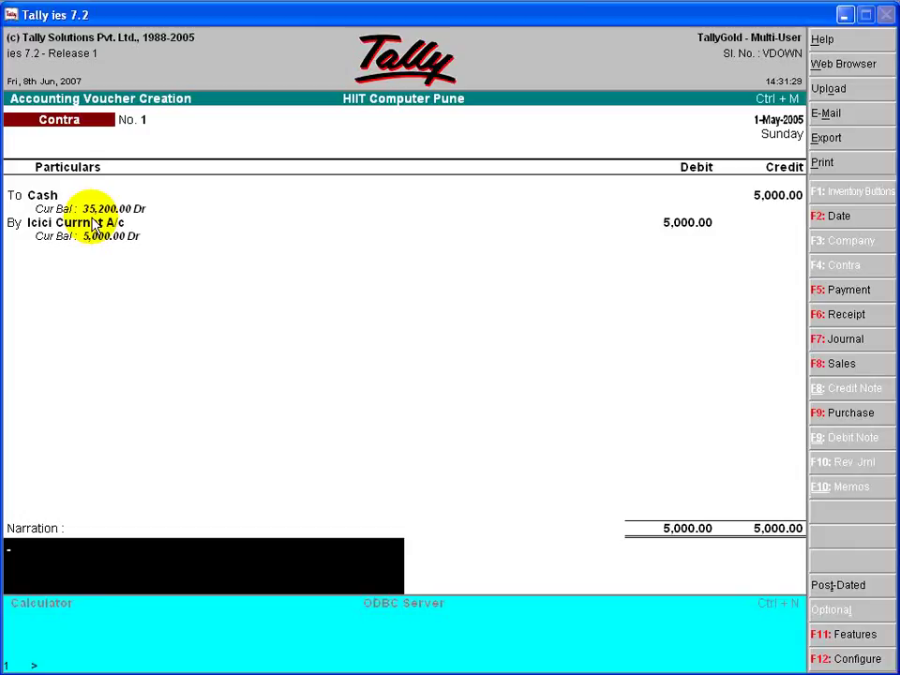
# Add the narration 'being cash deposited by mr xyz' and save the voucher.
pyautogui.write('being cash')
pyautogui.write(' deposited')
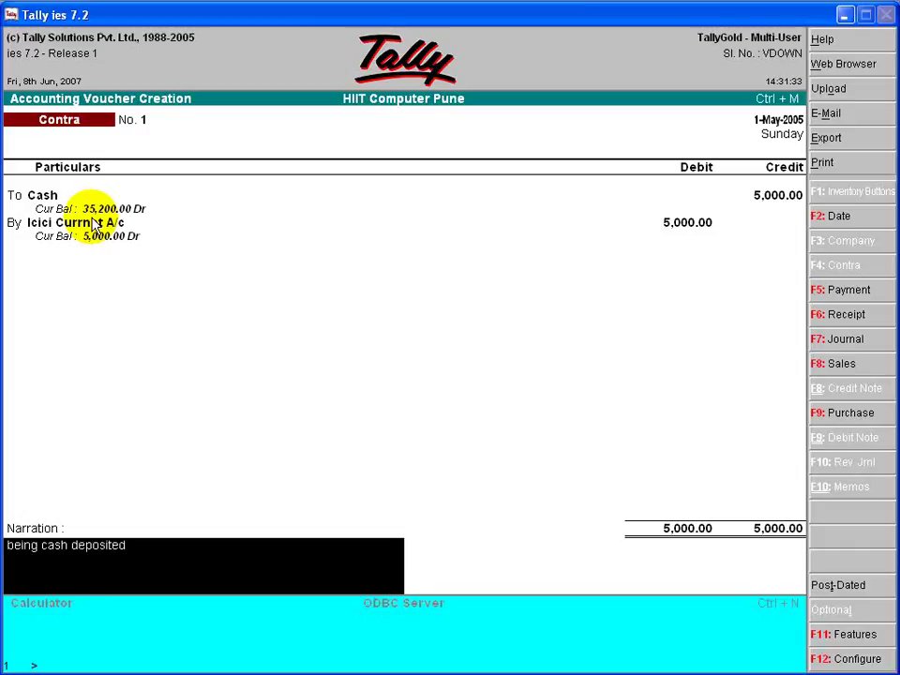
pyautogui.write(' by mr xyz.')
pyautogui.press('Return')
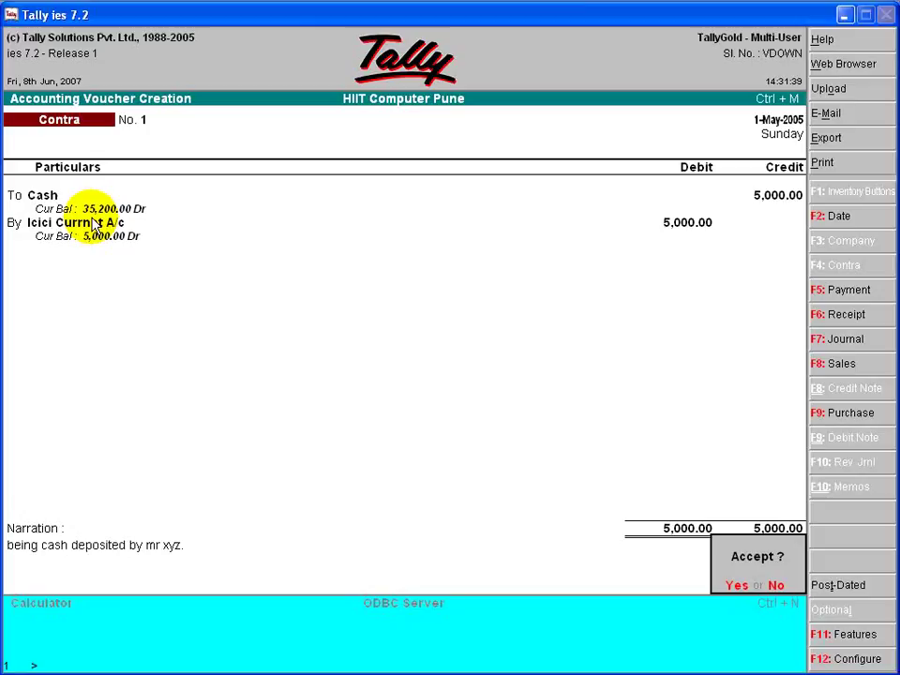
pyautogui.press('Return')
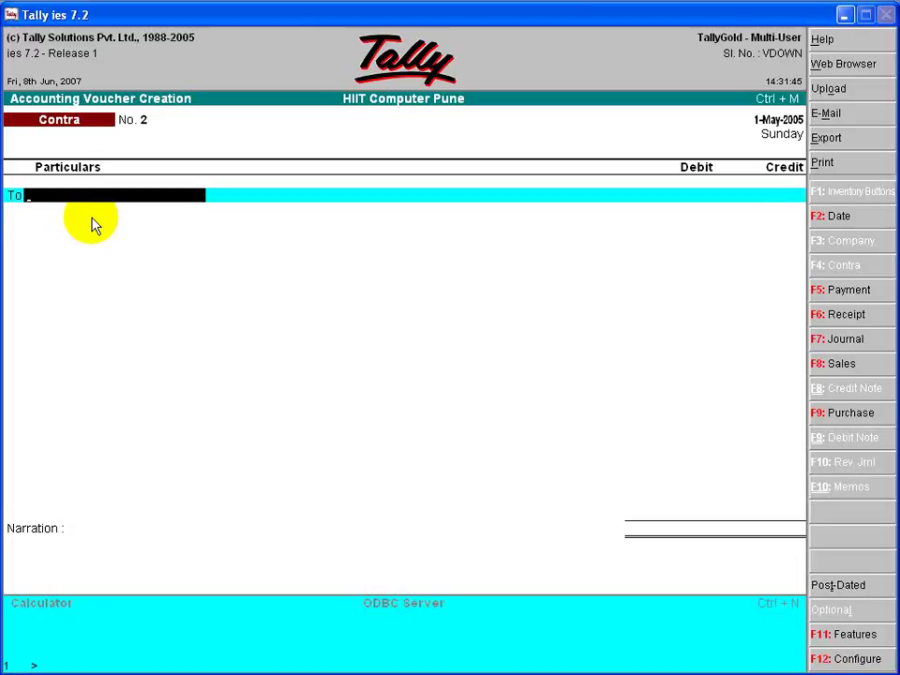
# In Contra voucher No. 2, credit Icici Currnet A/c 2,000 and debit Cash 2,000.
pyautogui.write('i')
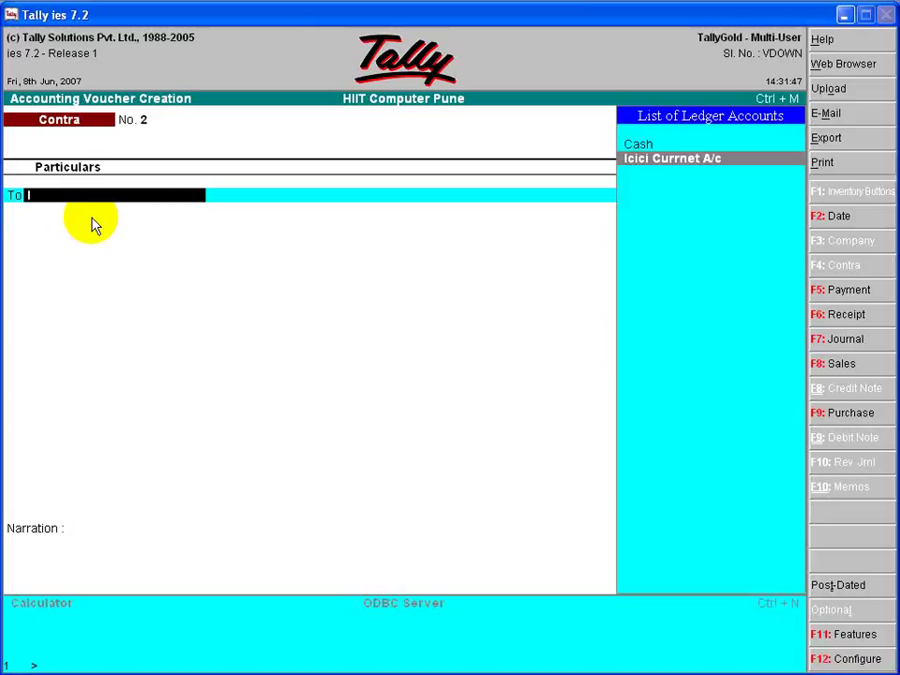
pyautogui.press('Return')
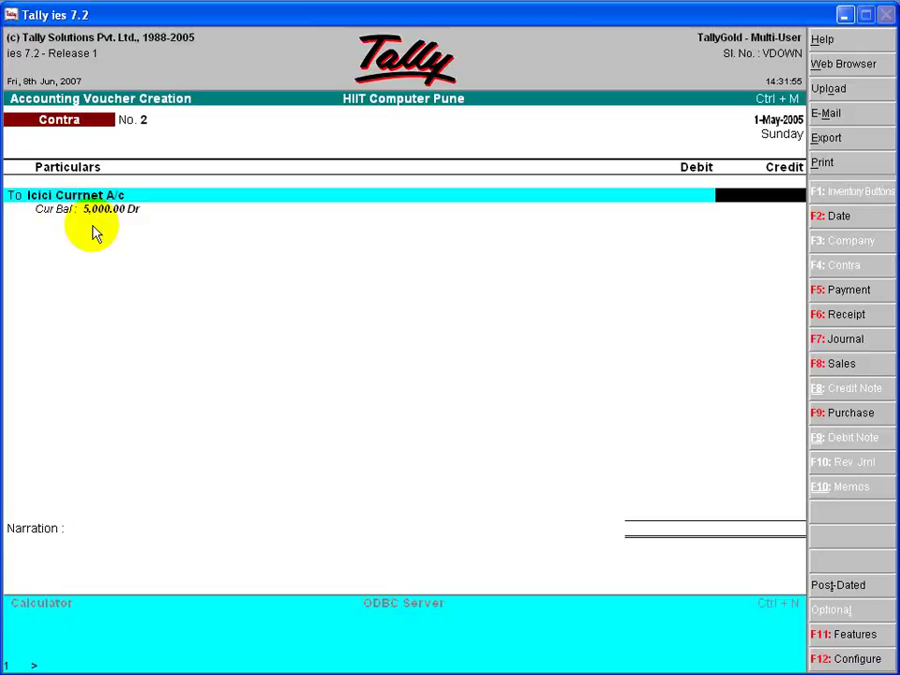
pyautogui.write('2,000')
pyautogui.press('Return')
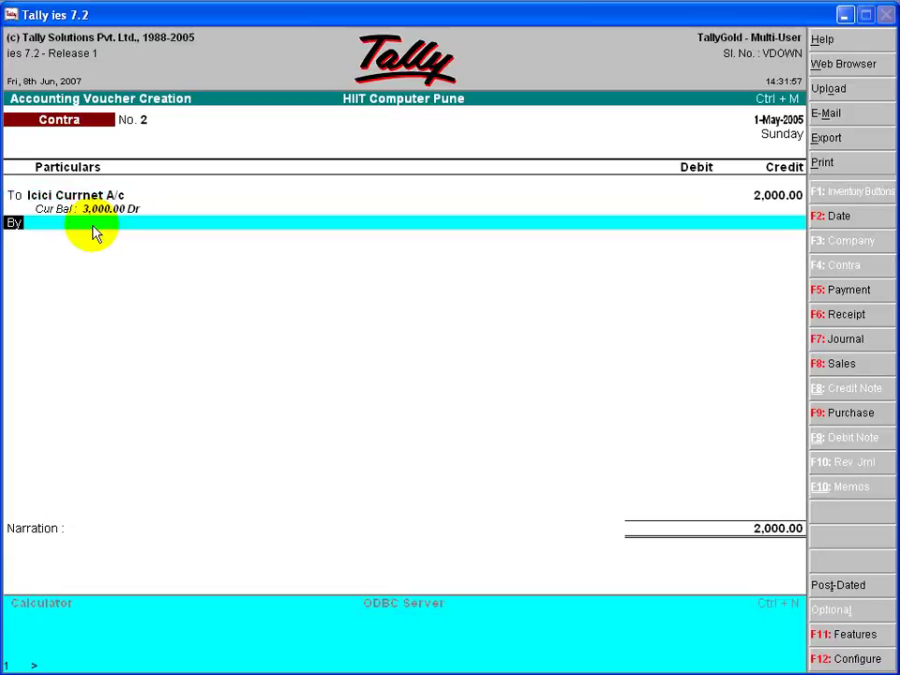
pyautogui.press('Return')
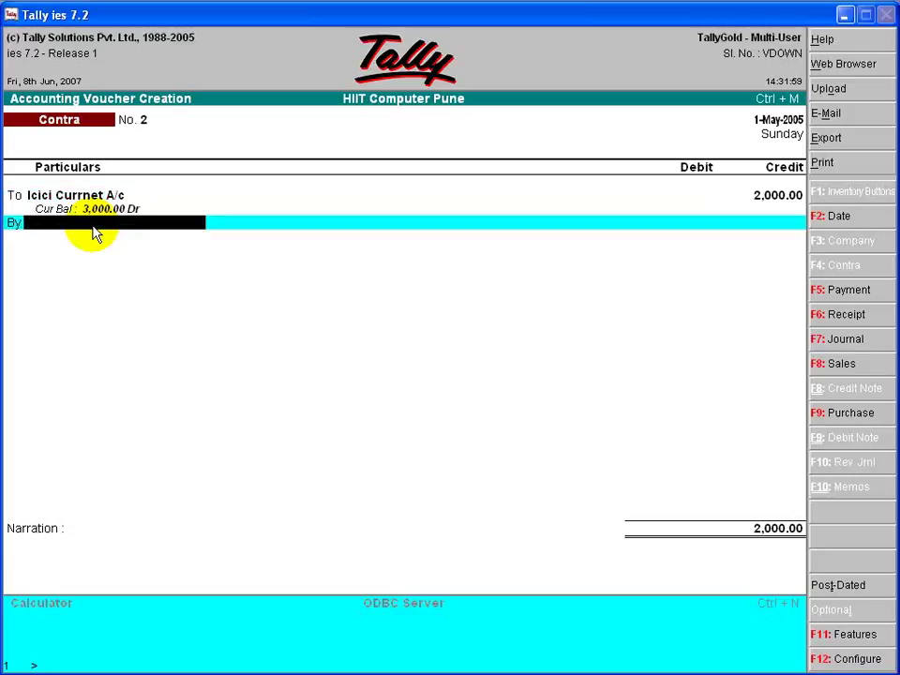
pyautogui.write('C')
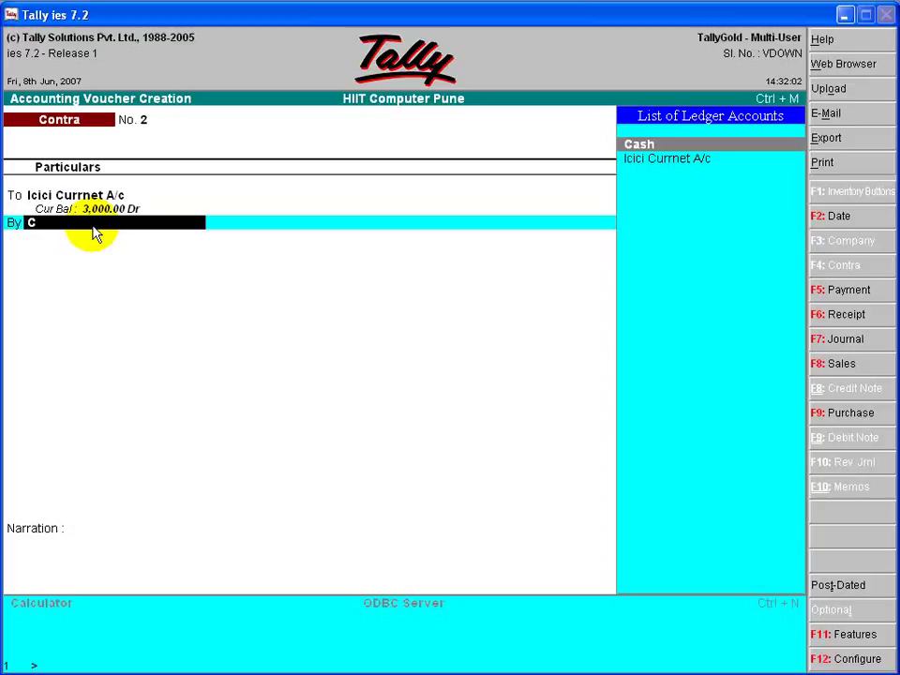
pyautogui.press('Return')
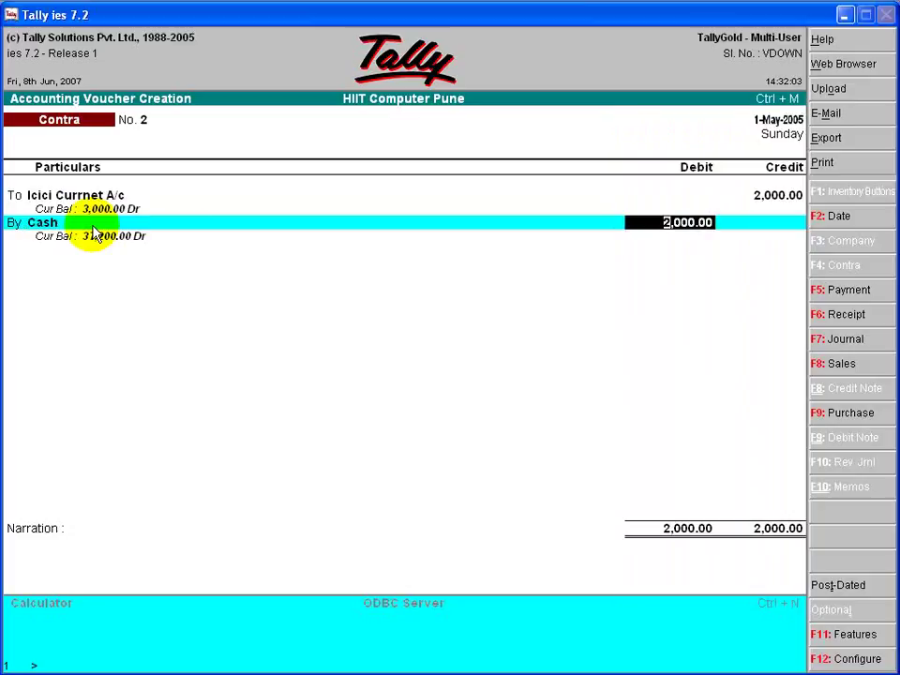
pyautogui.press('Return')
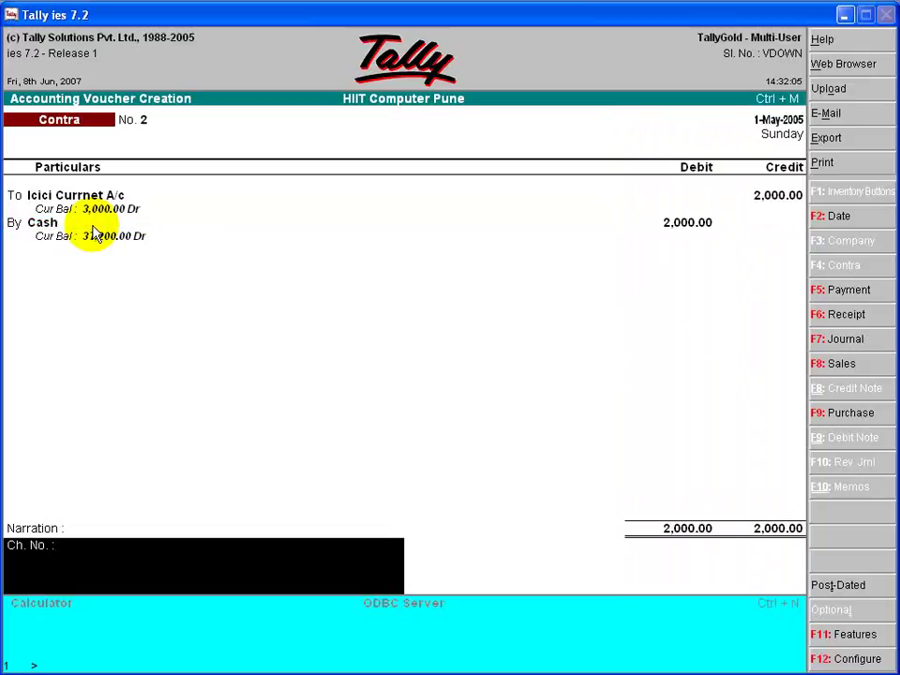
# Narrate cheque 32234 '(being amt withdrawal by mr abc)' and save the voucher.
pyautogui.write('32234')
pyautogui.write(' (being')
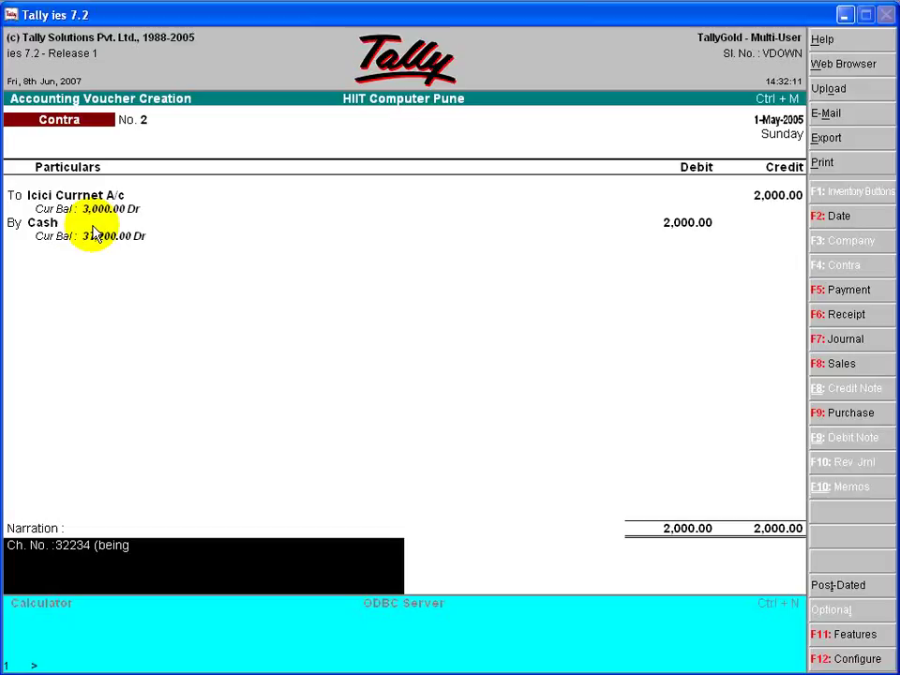
pyautogui.write(' amt withdra')
pyautogui.write('wal b')
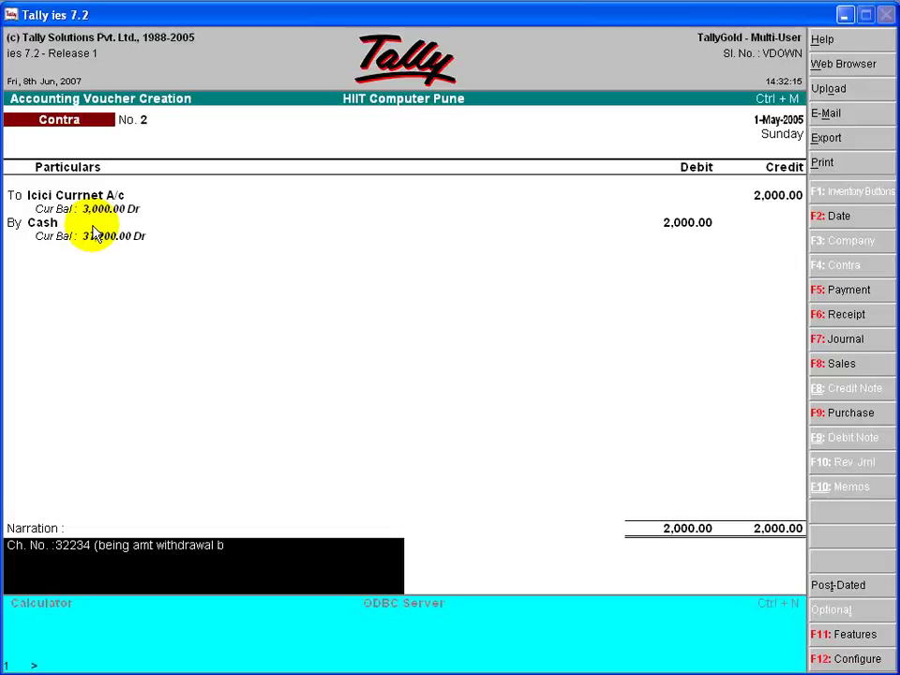
pyautogui.write('y mr abc')
pyautogui.write(')')
pyautogui.press('Return')
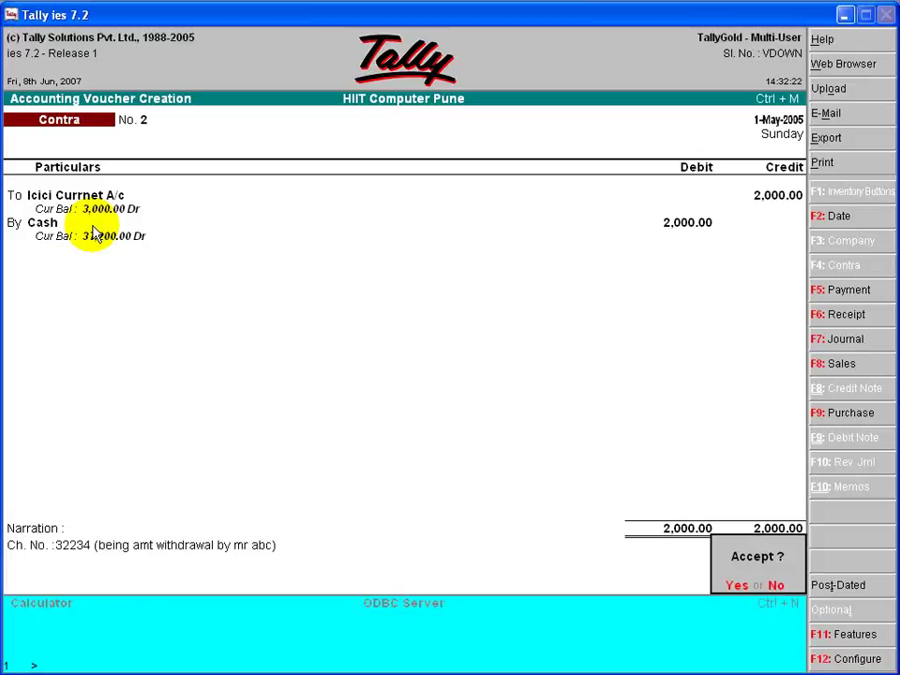
pyautogui.press('y')
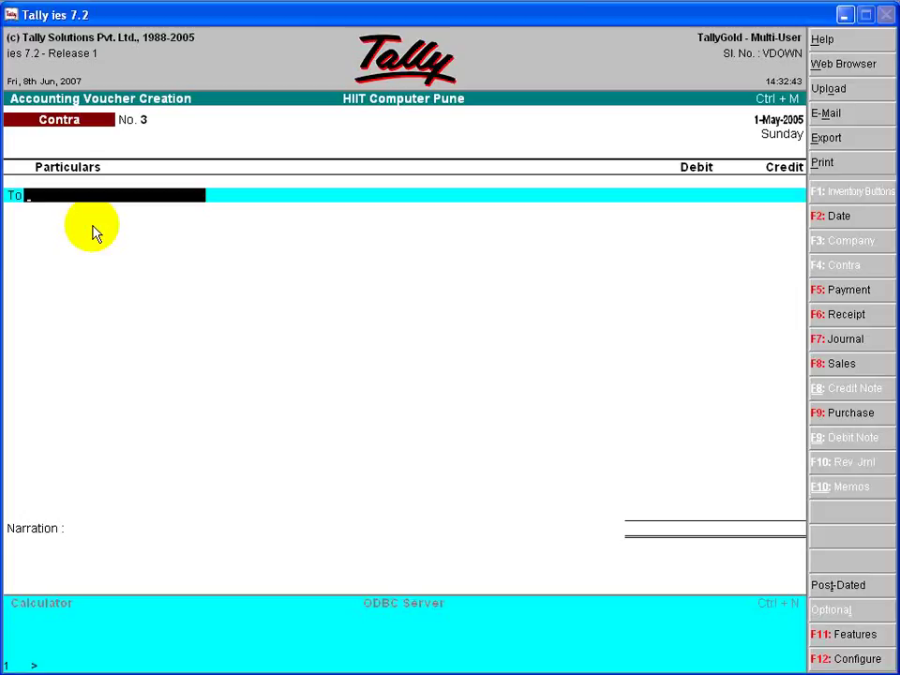
# In a Payment voucher, debit Electricity Charges 500 and credit Icici Currnet A/c 500.
pyautogui.press('F5')
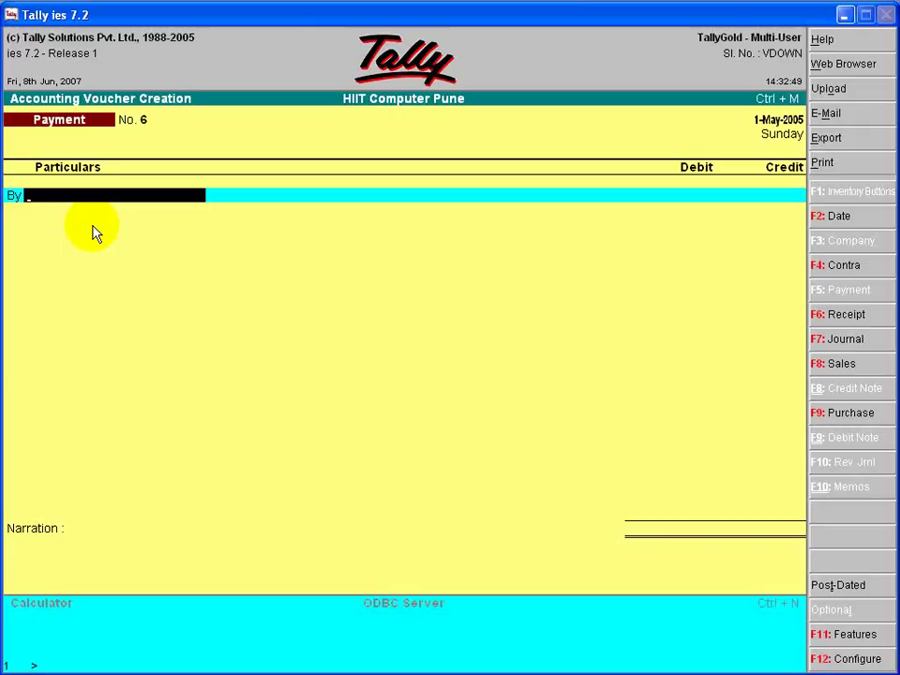
pyautogui.write('E')
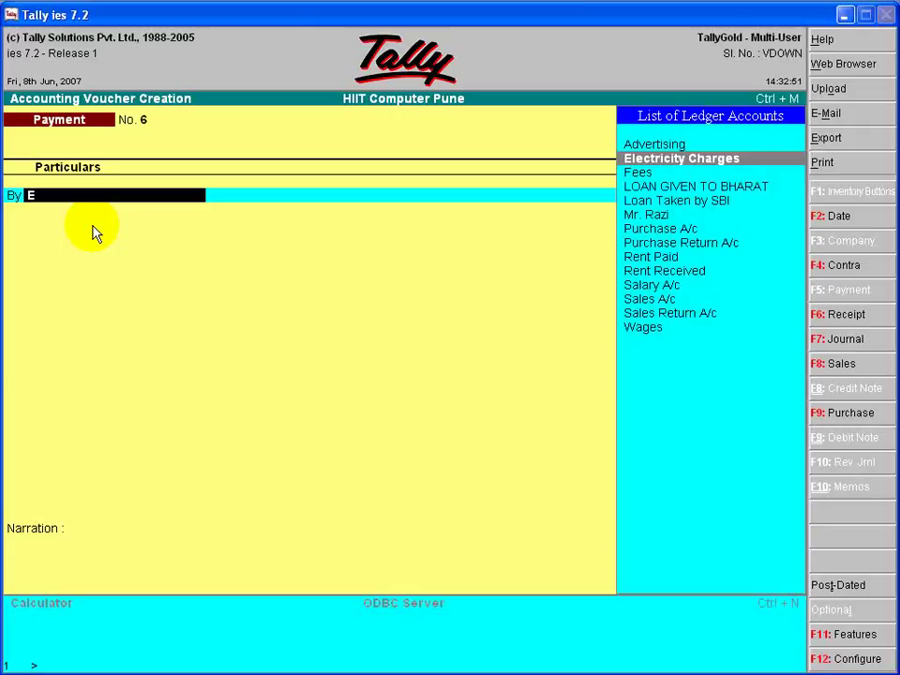
pyautogui.press('Return')
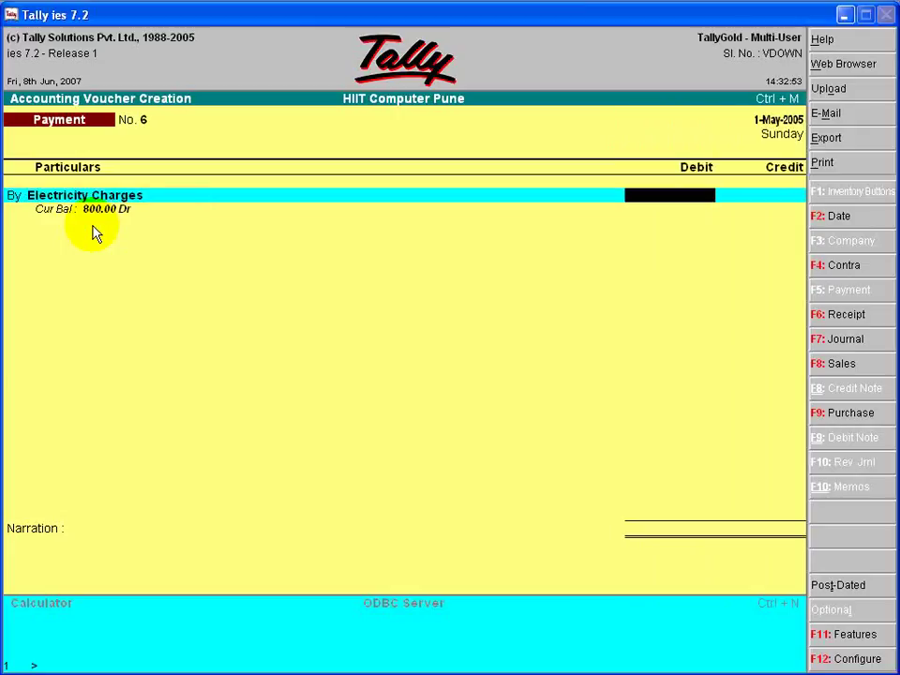
pyautogui.write('500')
pyautogui.press('Return')
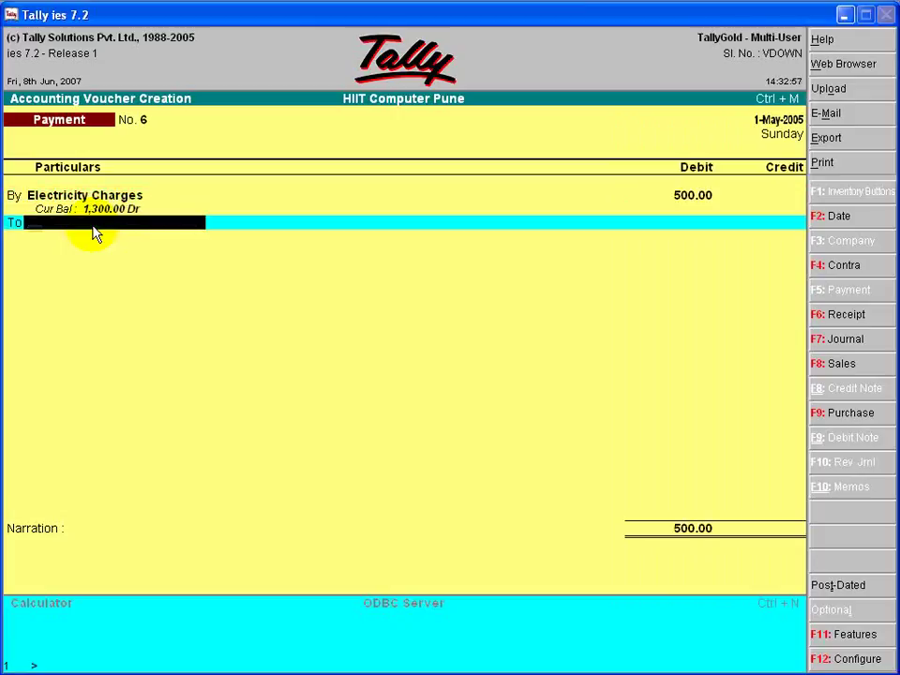
pyautogui.write('C')
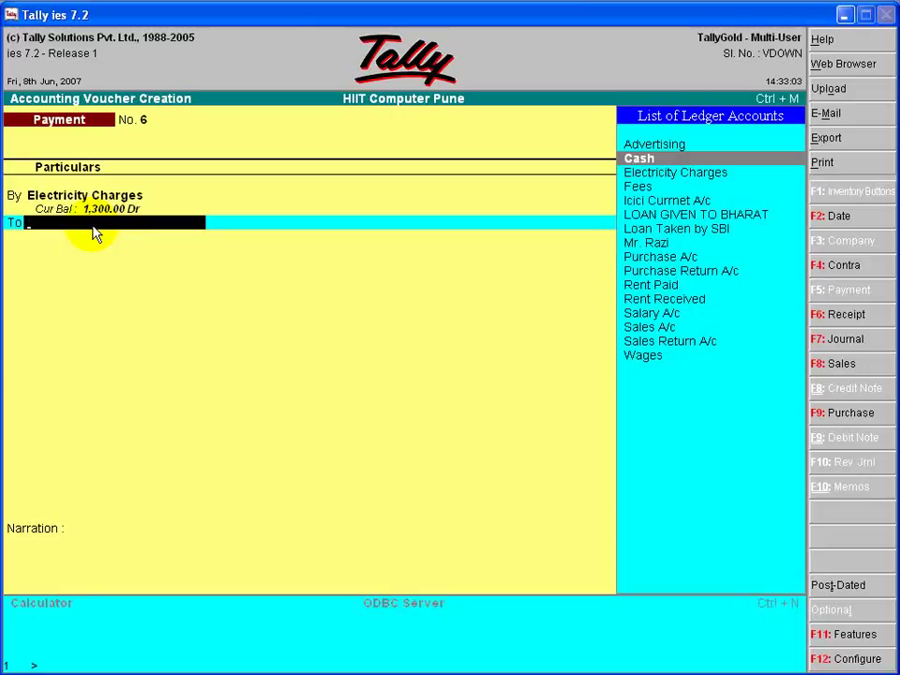
pyautogui.write('I')
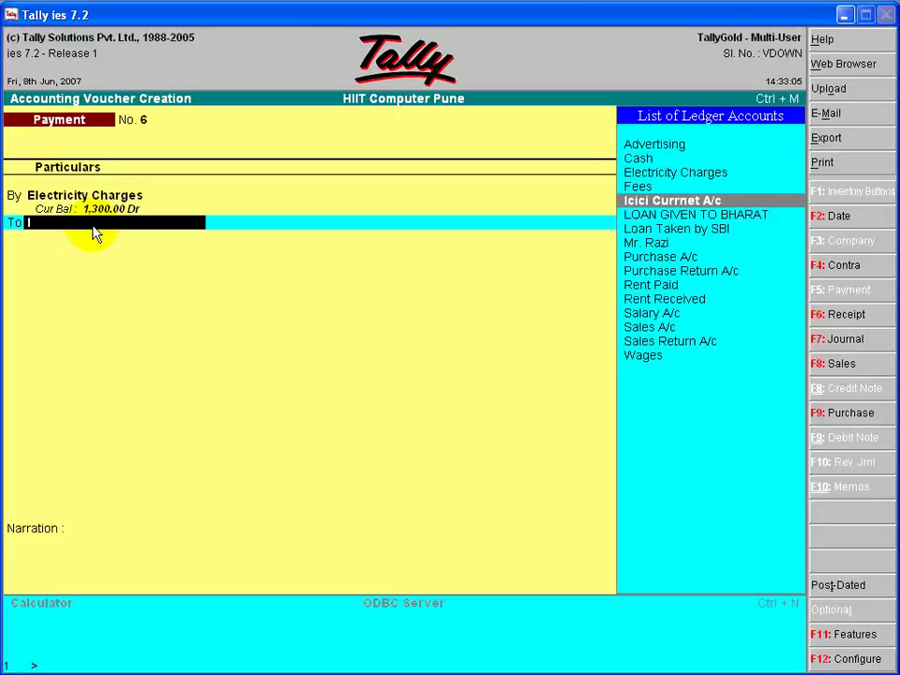
pyautogui.press('Return')
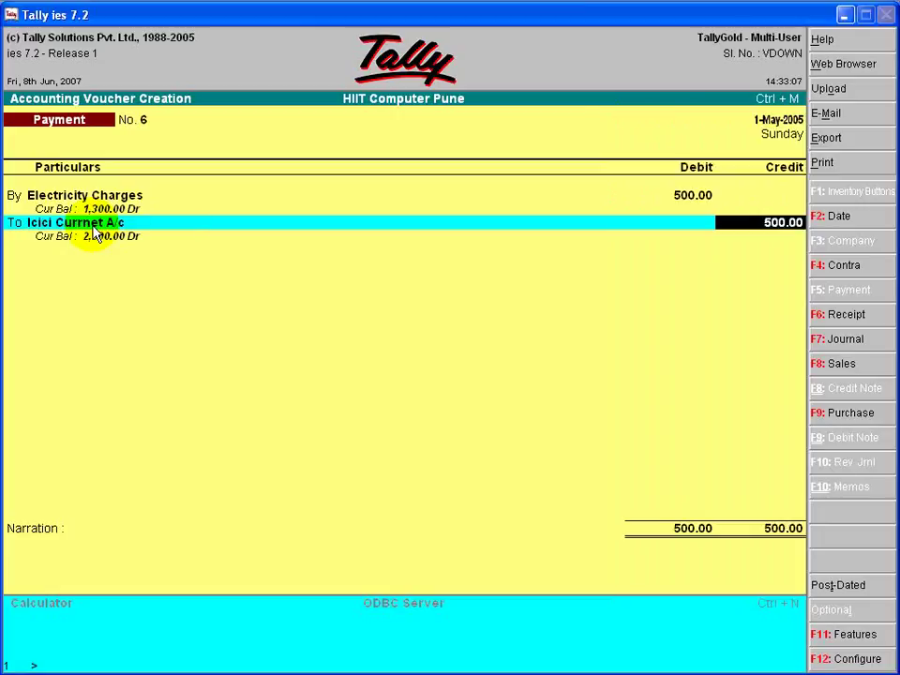
pyautogui.press('Return')
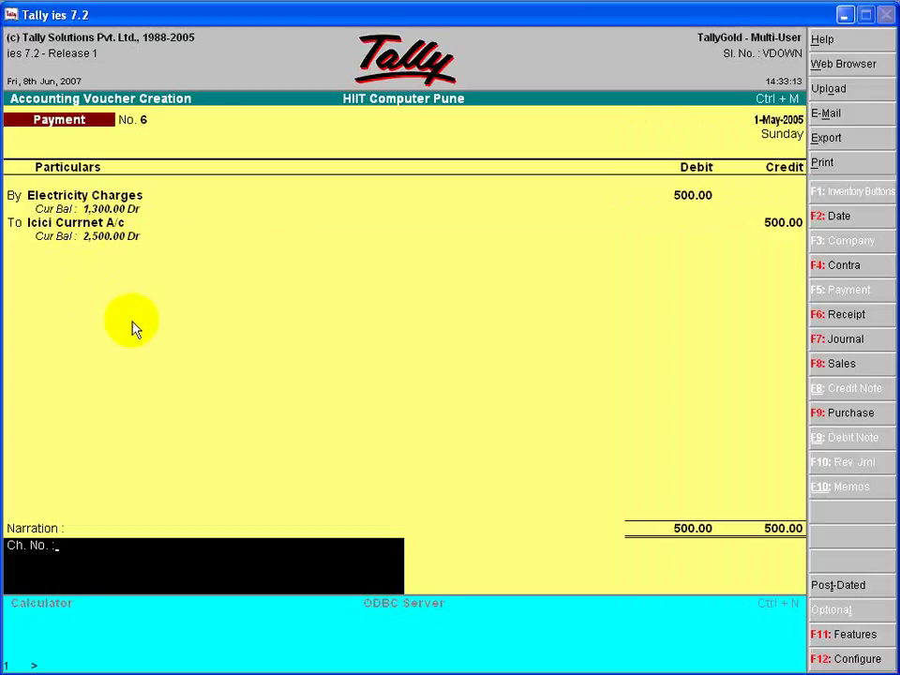
# Enter cheque number 26262 as narration and save Payment voucher No. 6.
pyautogui.write('26262')
pyautogui.press('Return')
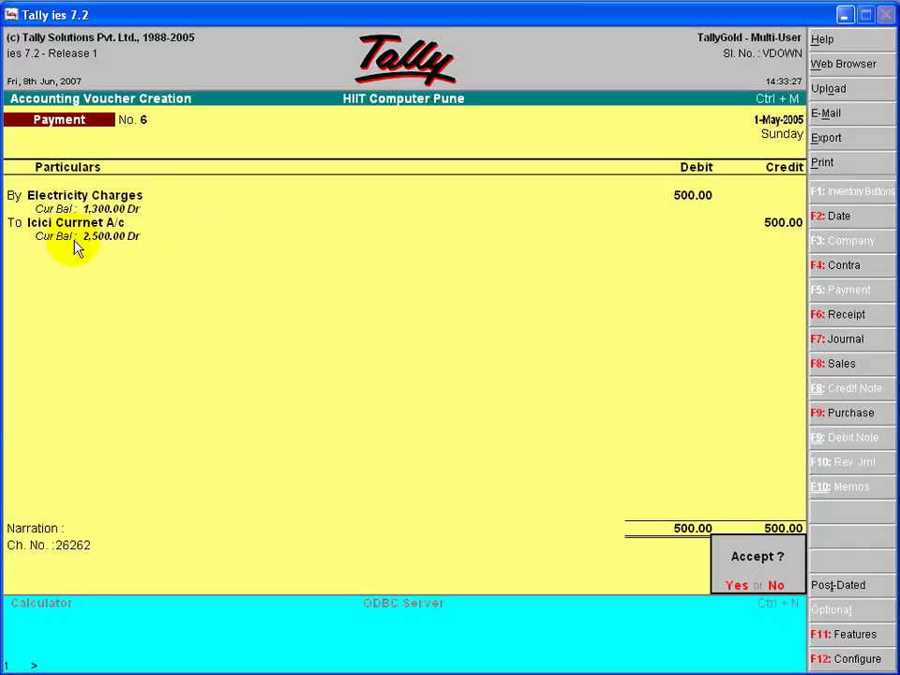
pyautogui.press('Return')
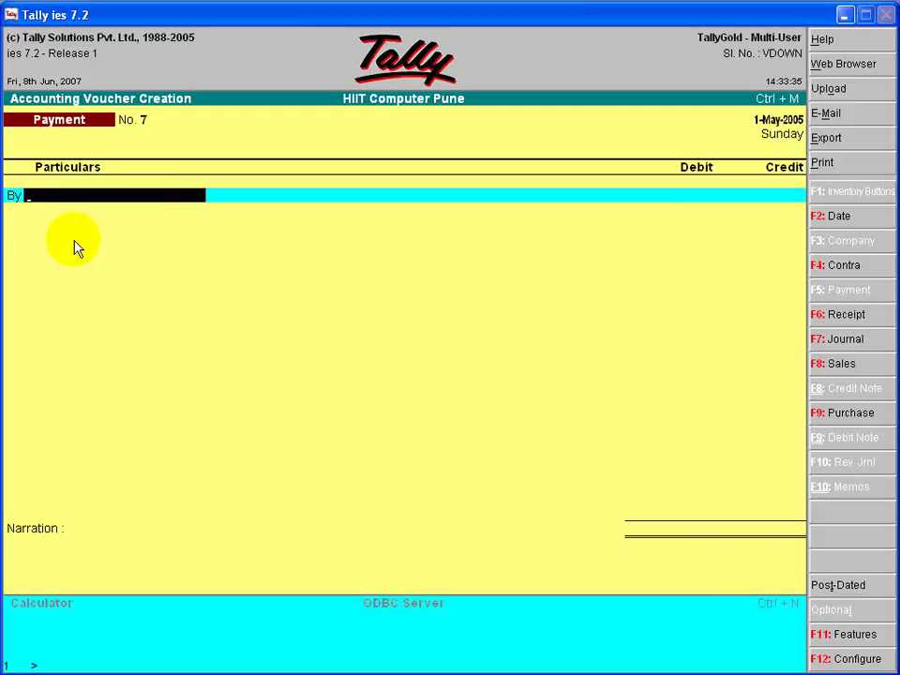
pyautogui.press('F6')
# In the Receipt voucher, credit Fees 4,000 and debit Icici Currnet A/c 4,000.
pyautogui.write('F')
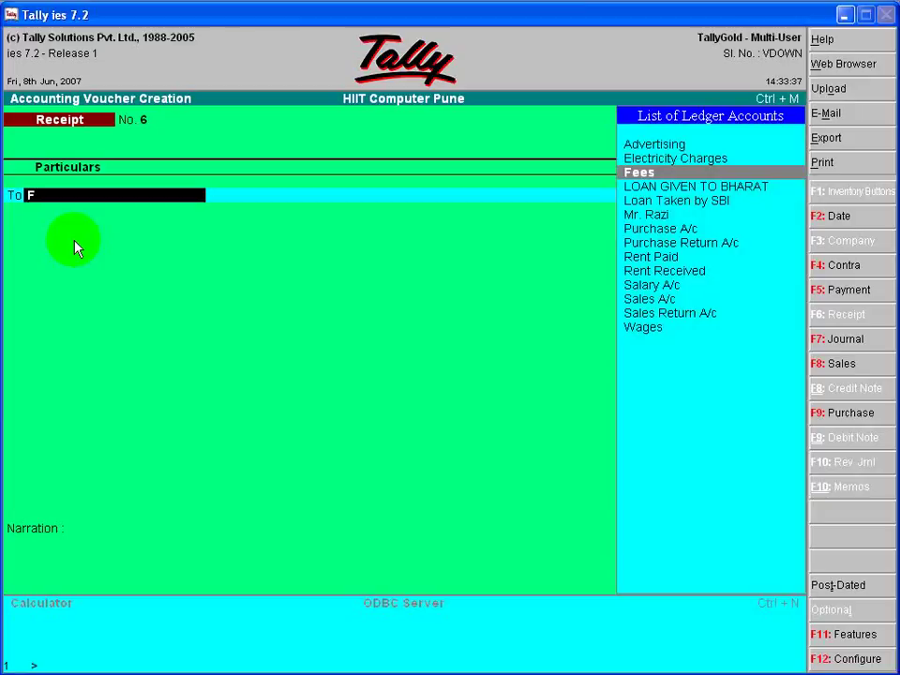
pyautogui.press('Return')
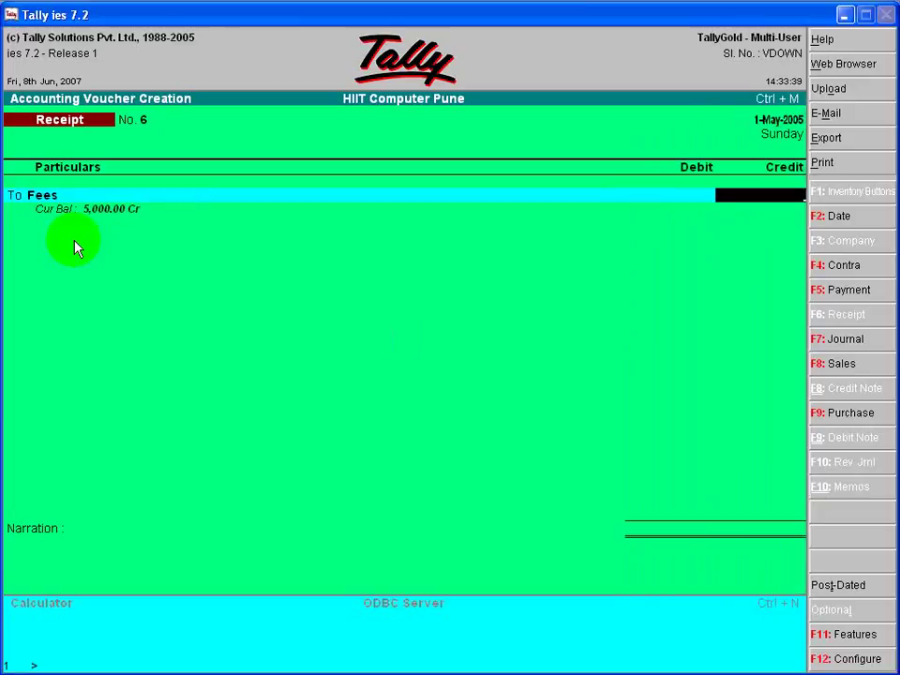
pyautogui.write('4,000')
pyautogui.press('Return')
pyautogui.press('Return')
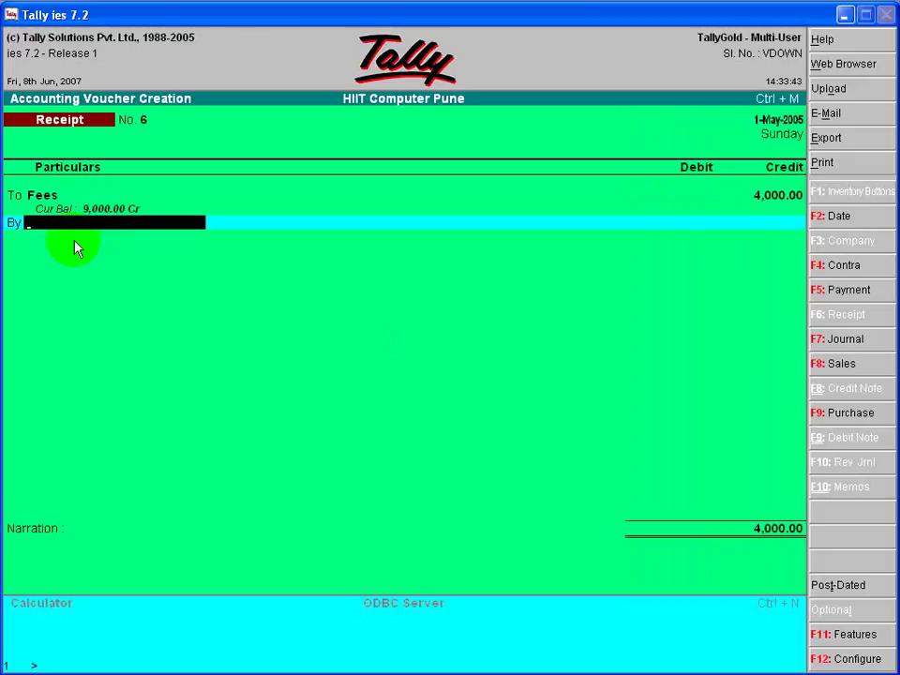
pyautogui.write('I')
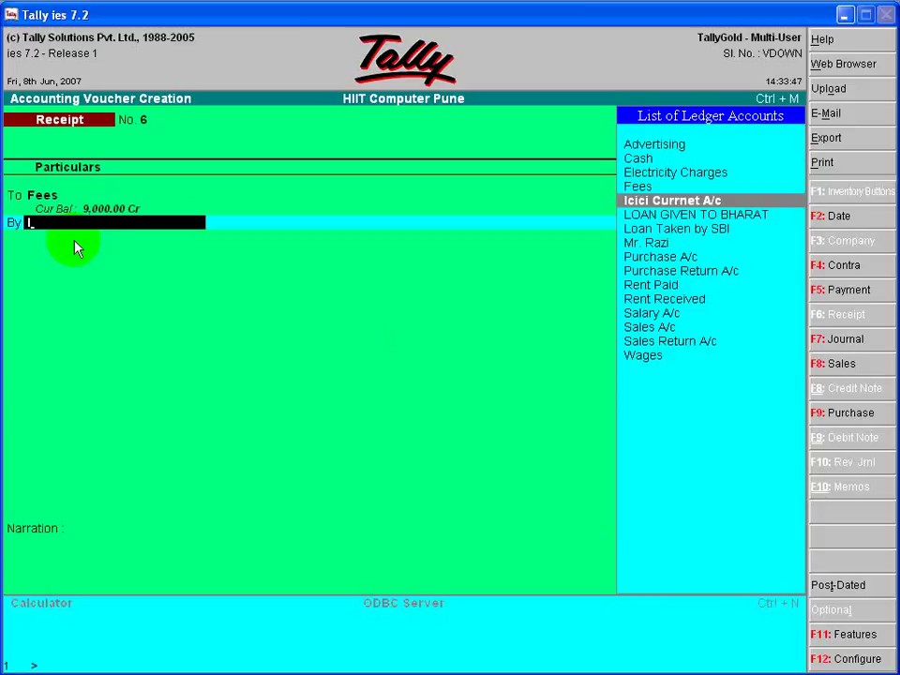
pyautogui.press('Return')
pyautogui.press('Return')
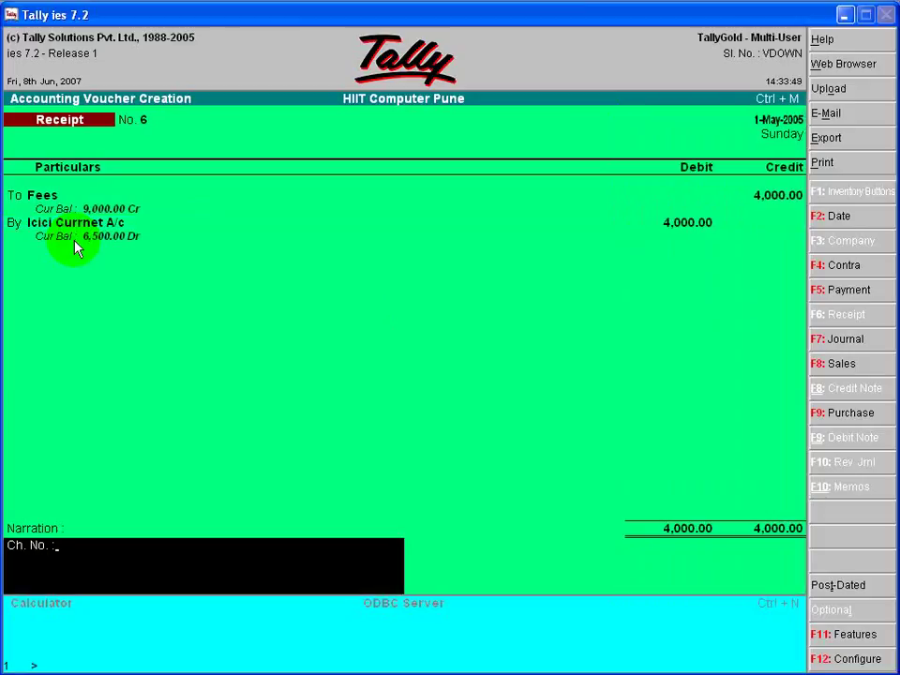
# Narrate cheque 636363 as amount received by cheque, then save the receipt.
pyautogui.write('636363')
pyautogui.write(' (being cash')
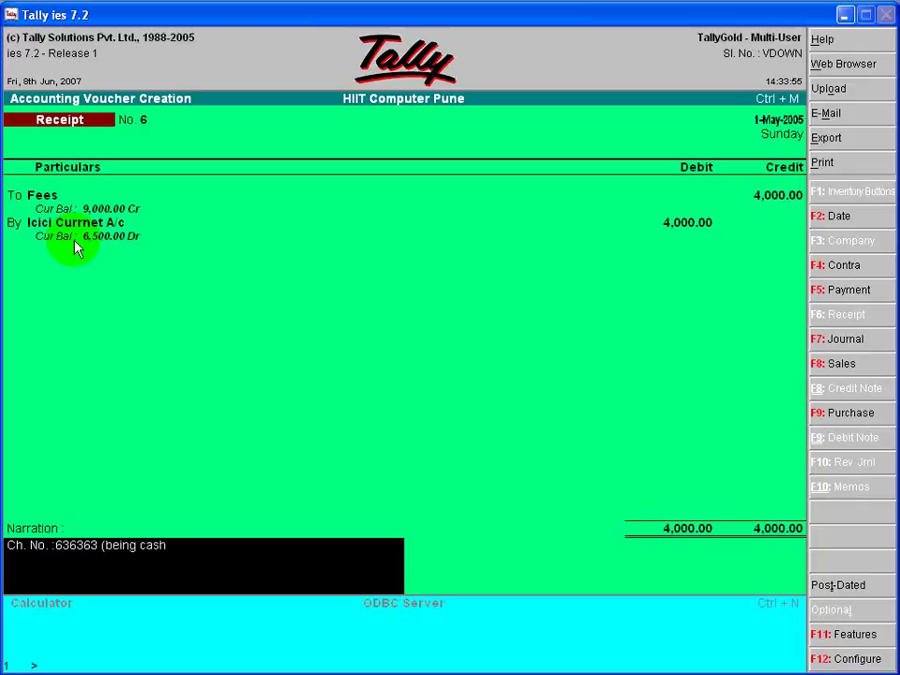
pyautogui.write(' recd')
pyautogui.press('BackSpace')
pyautogui.press('BackSpace')
pyautogui.press('BackSpace')
pyautogui.press('BackSpace')
pyautogui.press('BackSpace')
pyautogui.press('BackSpace')
pyautogui.write('amt re')
pyautogui.write('cd by')
pyautogui.write(' chqe')
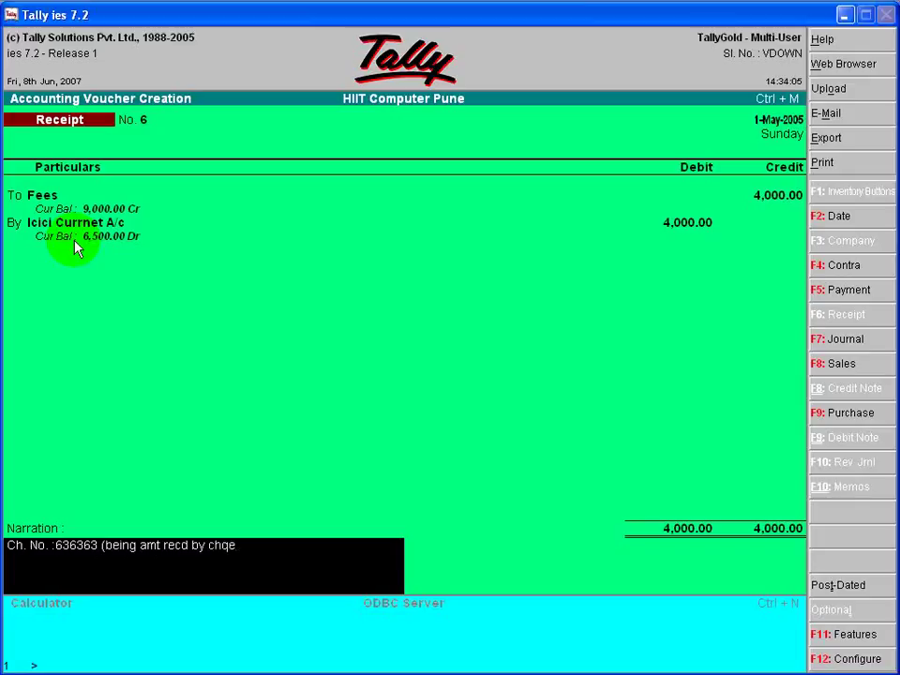
pyautogui.write(')')
pyautogui.press('BackSpace')
pyautogui.press('BackSpace')
pyautogui.press('BackSpace')
pyautogui.write('eque)')
pyautogui.press('Return')
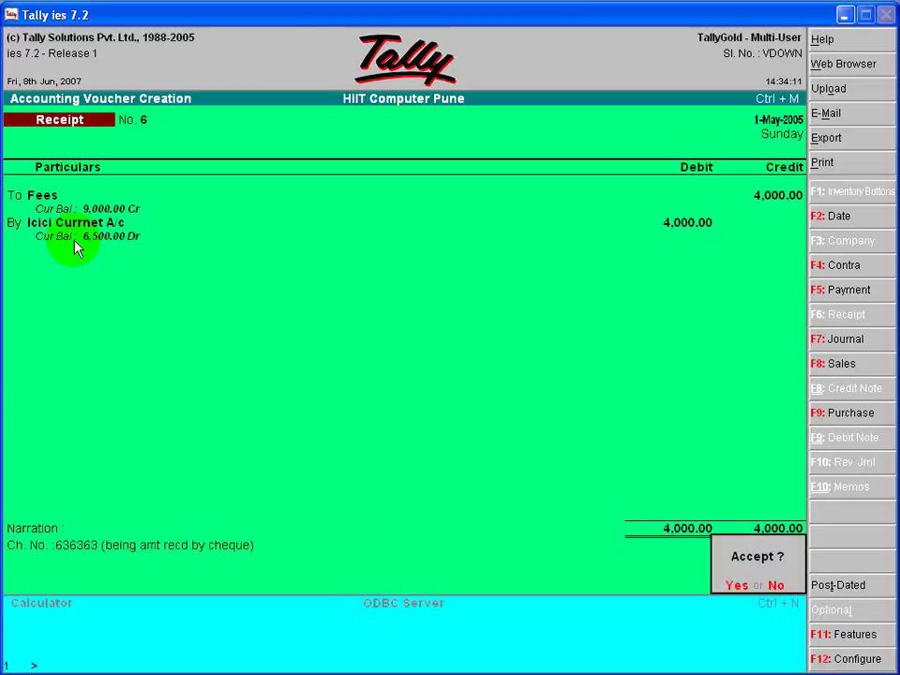
pyautogui.press('Return')
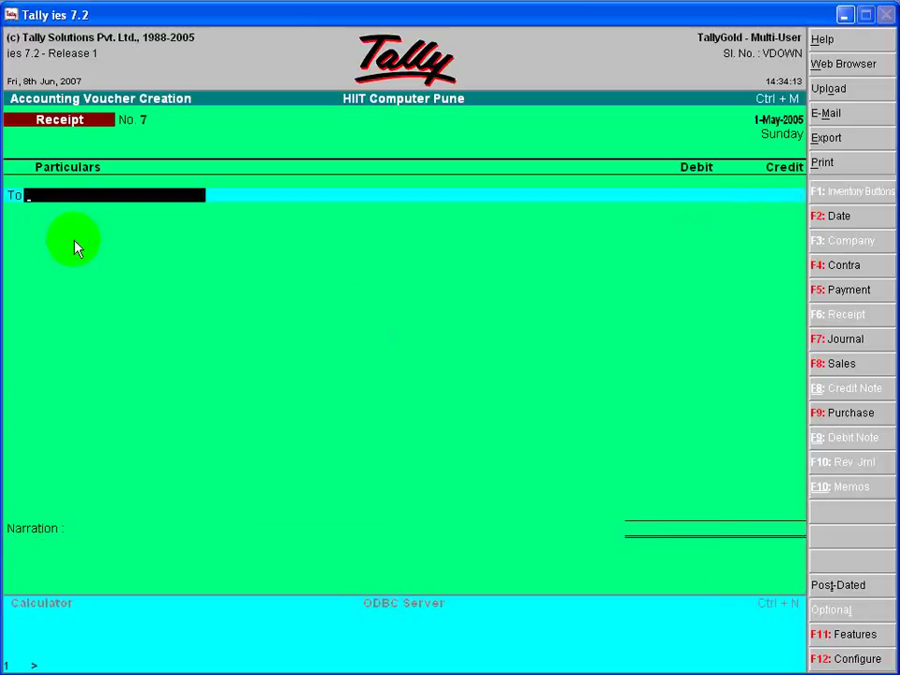